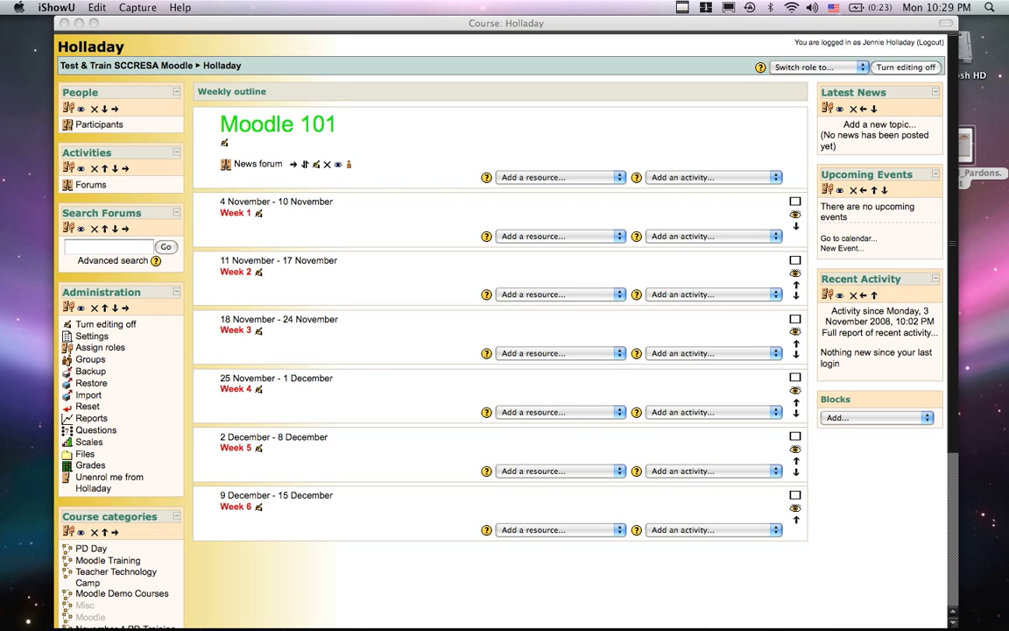
# Add a link to a file or web site resource to Week 1 in Firefox and name it "Presidential Power Point"
pyautogui.press('super+Tab')
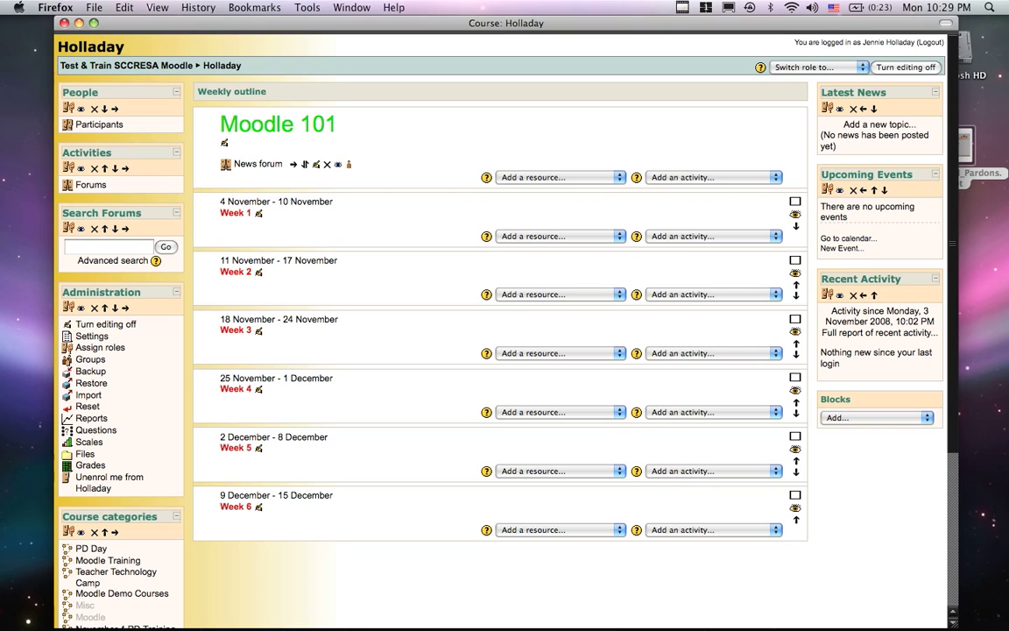
pyautogui.click(560, 235)
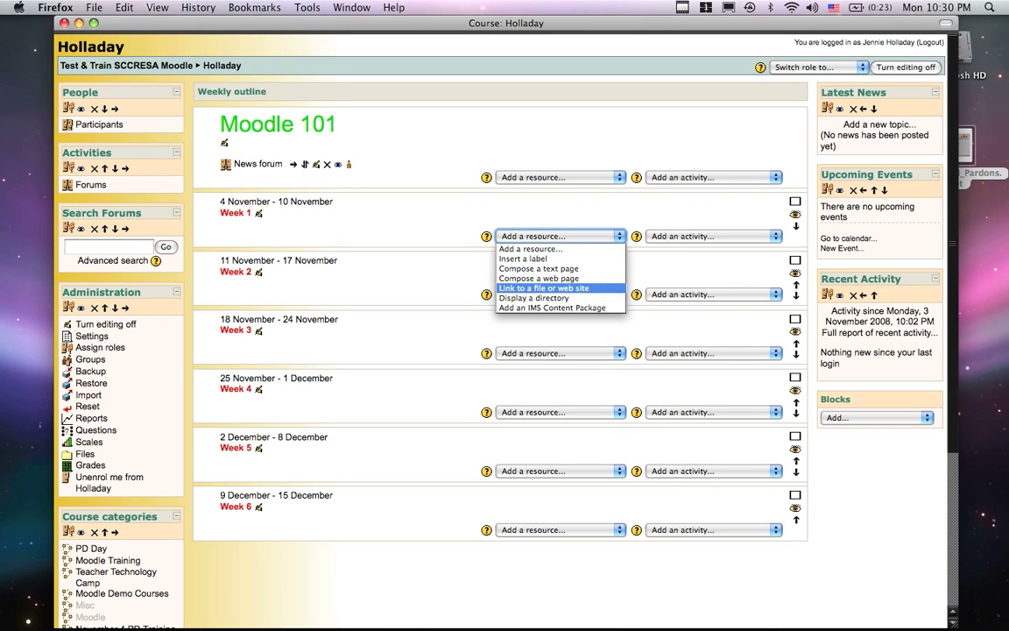
pyautogui.click(544, 287)
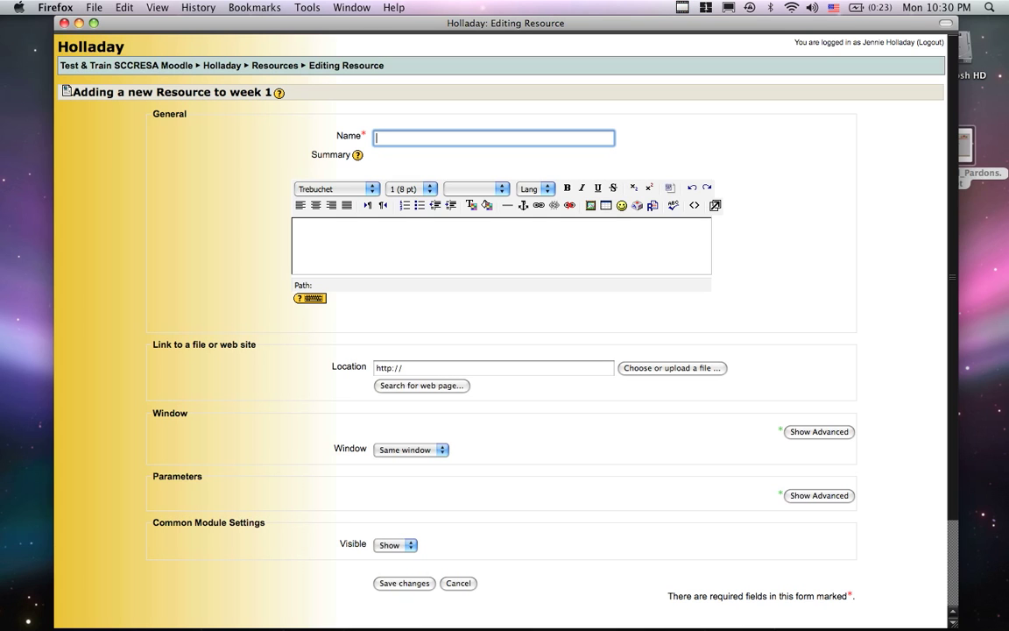
pyautogui.write('Presi')
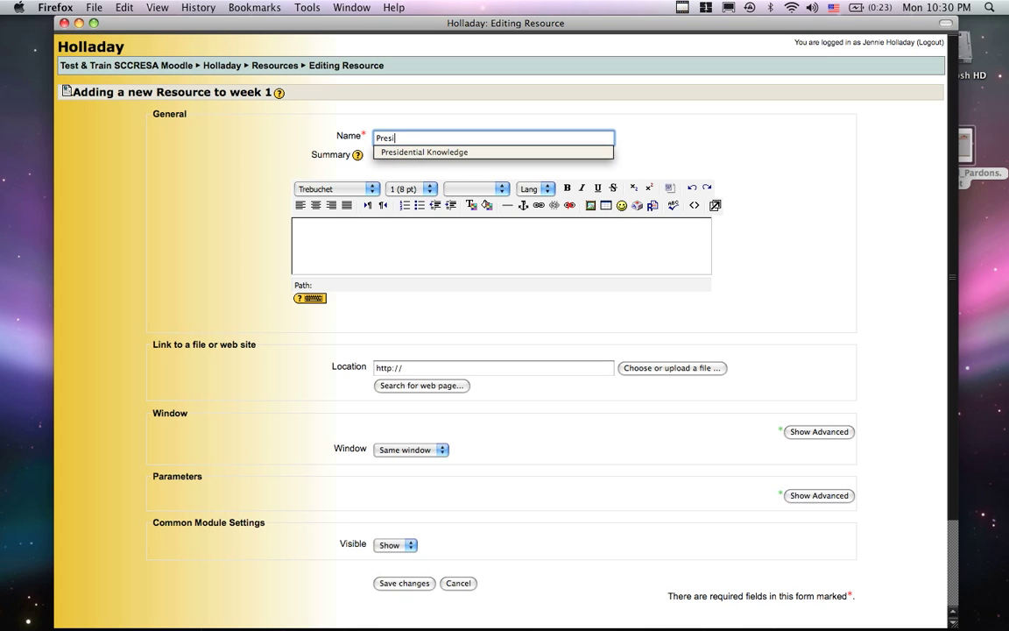
pyautogui.write('dential Pow')
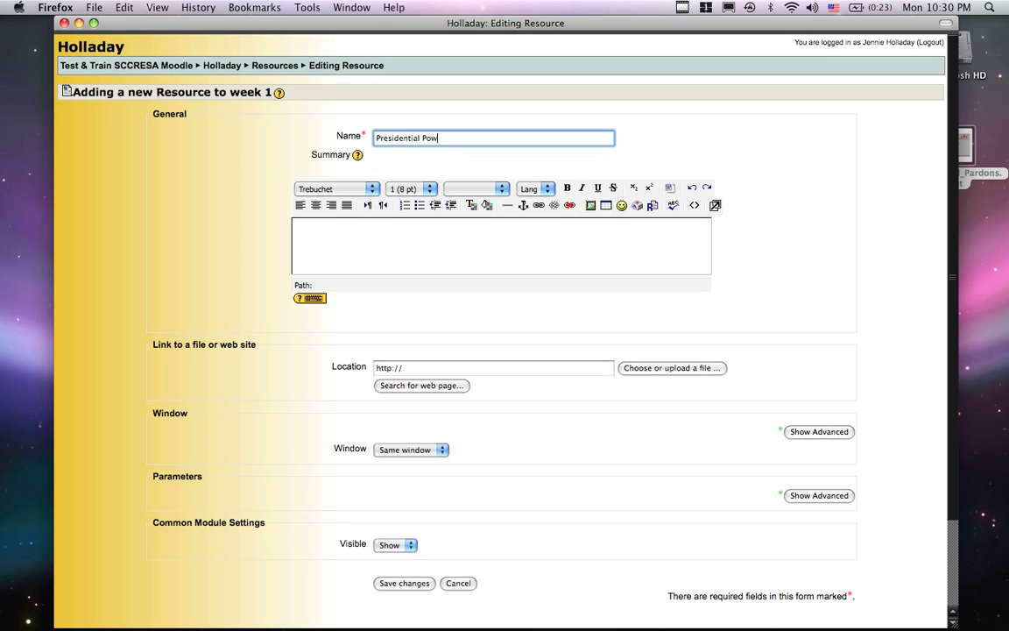
pyautogui.write('er Point')
pyautogui.click(297, 229)
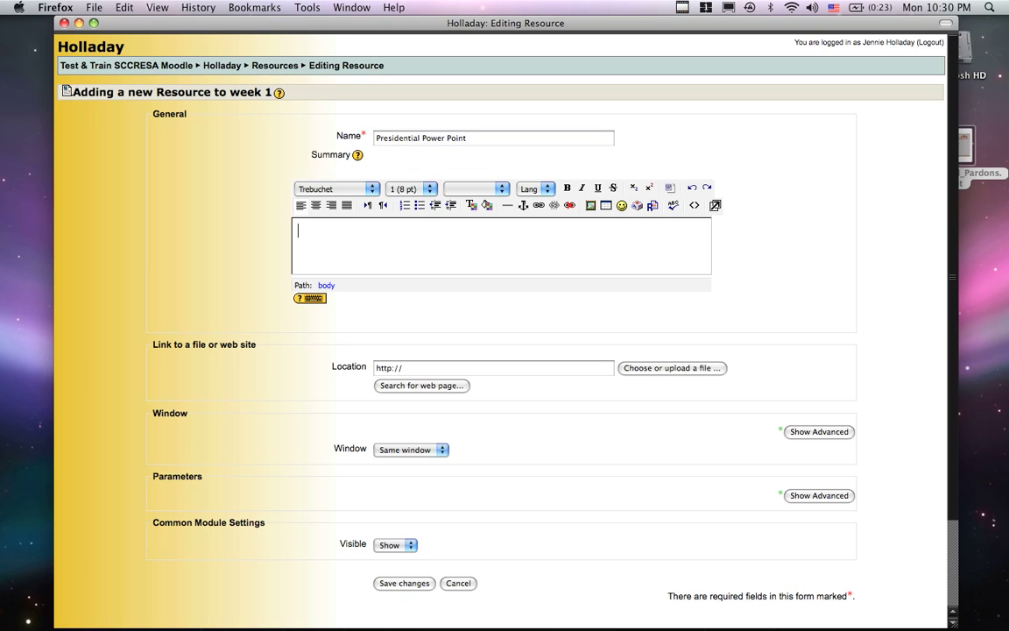
# Upload Presidential_Pardons.ppt from the Desktop to the course files and choose it as the resource's location
pyautogui.click(672, 368)
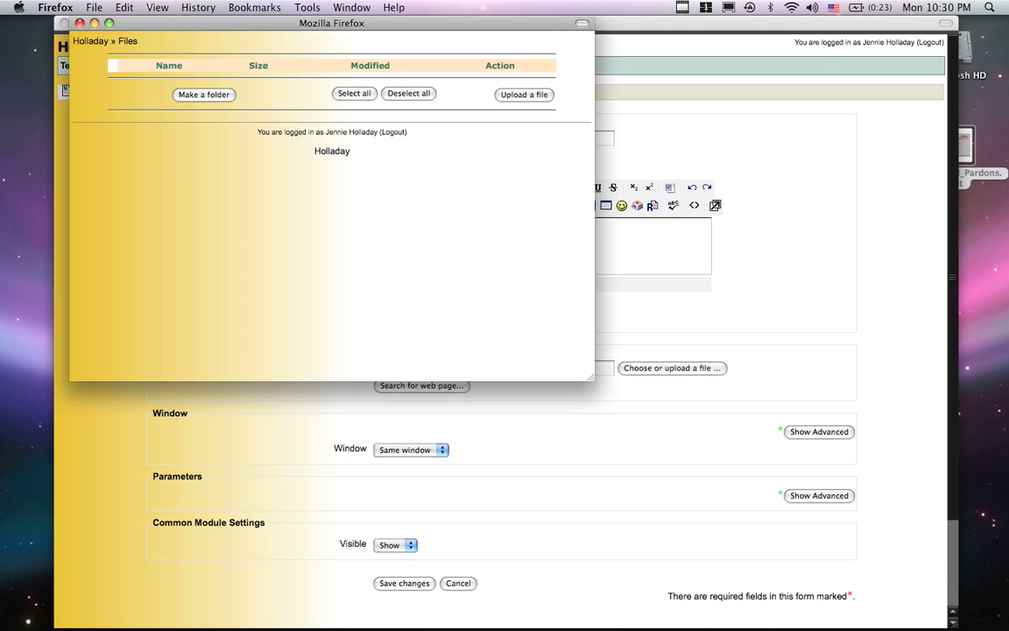
pyautogui.click(524, 95)
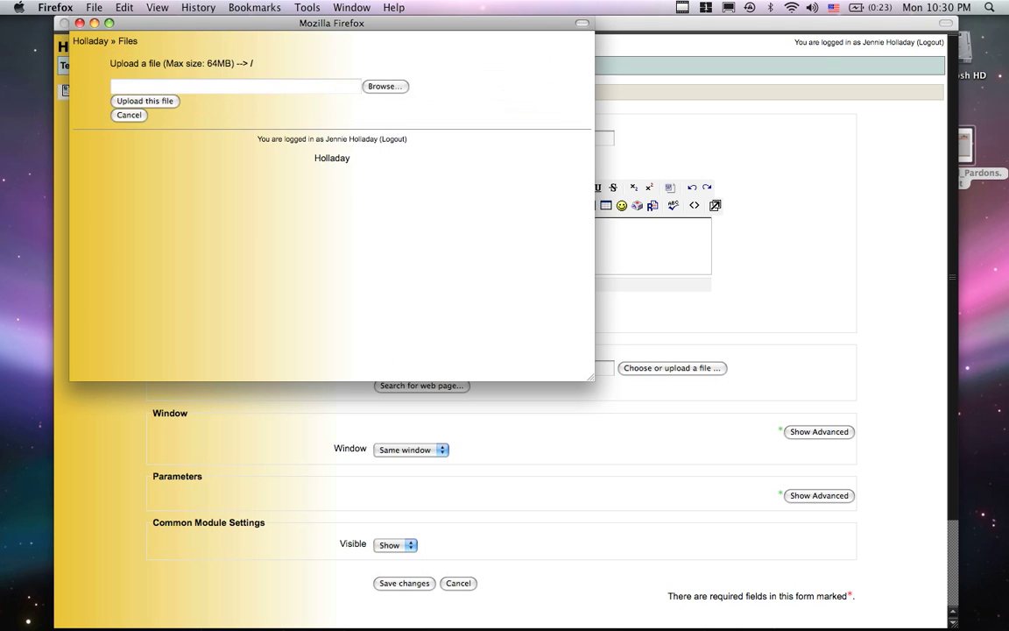
pyautogui.click(385, 86)
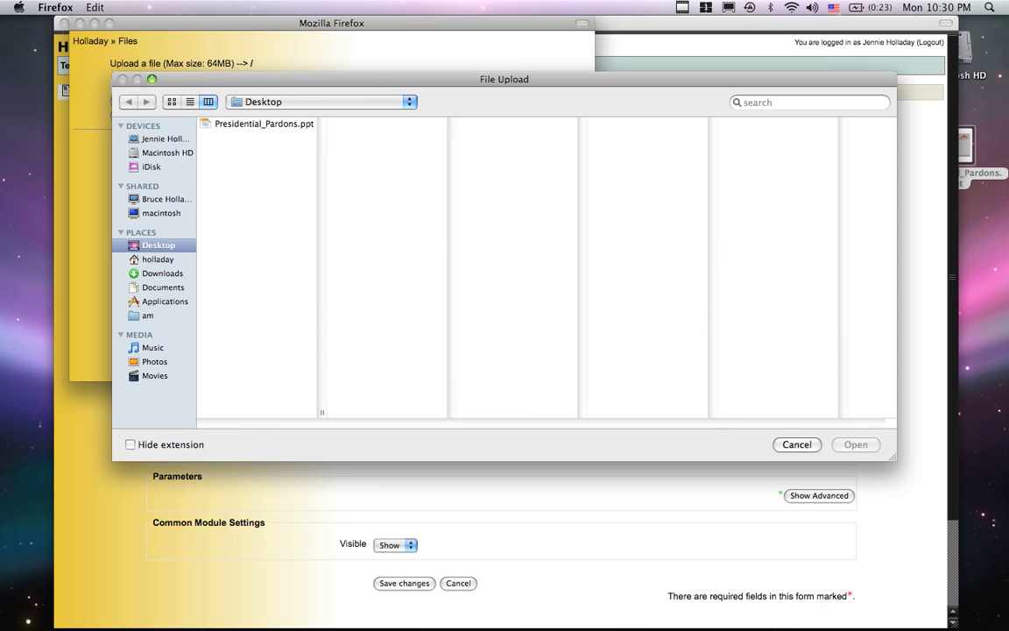
pyautogui.click(263, 124)
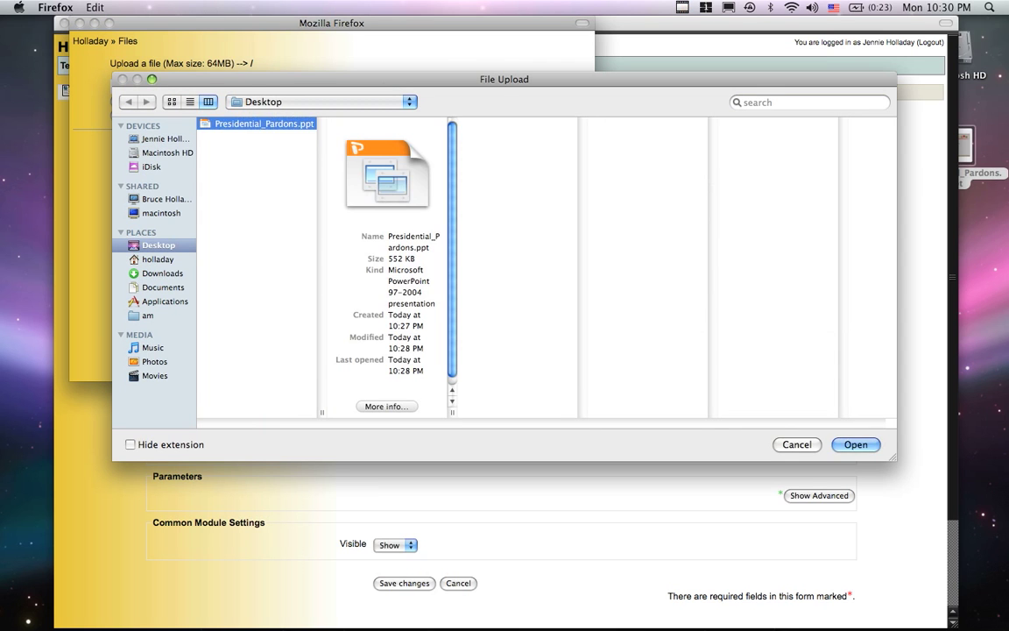
pyautogui.press('Return')
pyautogui.press('Tab')
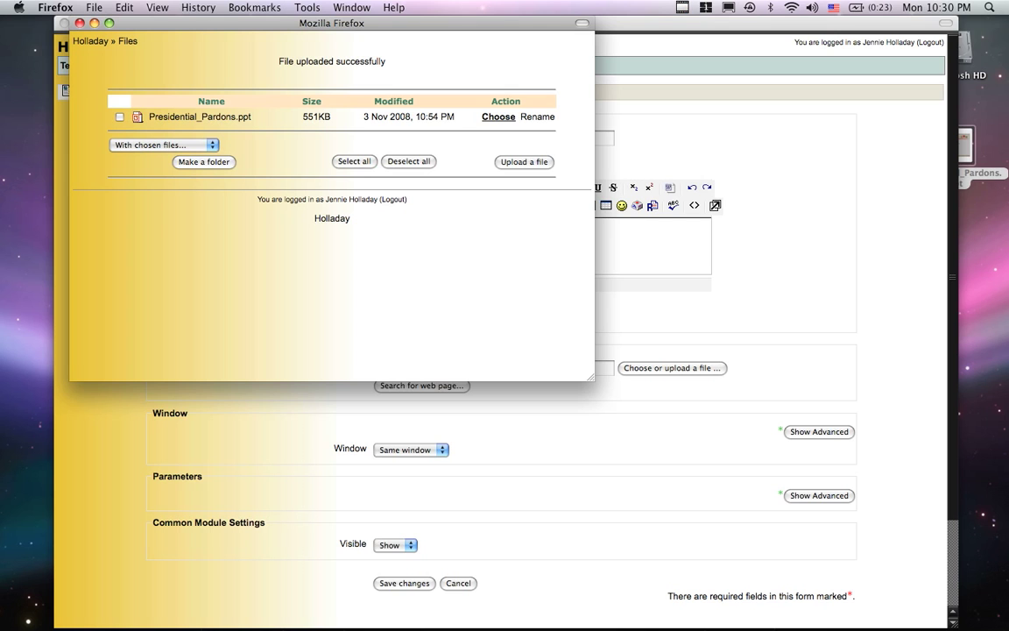
pyautogui.click(498, 116)
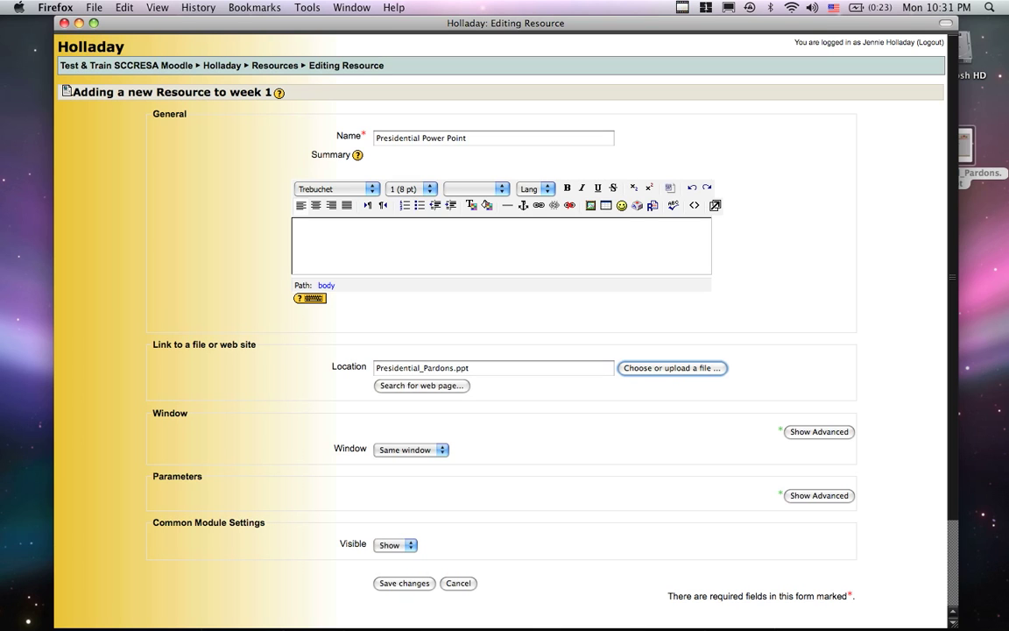
# Set the resource to open in a new window and write a summary describing it as the teacher's awesome lecture notes
pyautogui.click(410, 449)
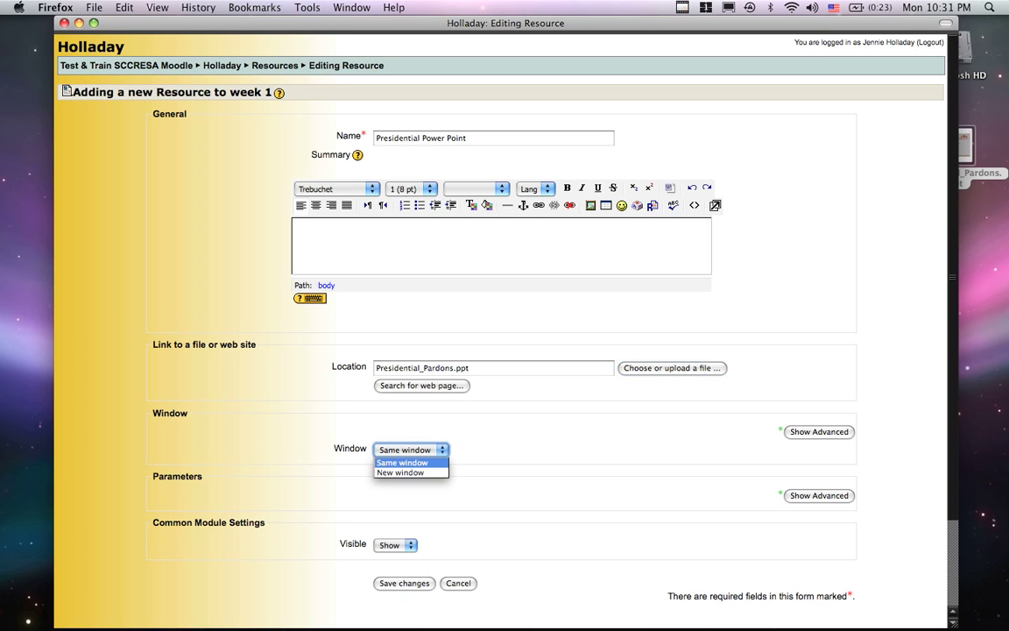
pyautogui.click(404, 472)
pyautogui.click(297, 230)
pyautogui.write("This is the lecture notes from Mrs. Holladay's awesome lecture.")
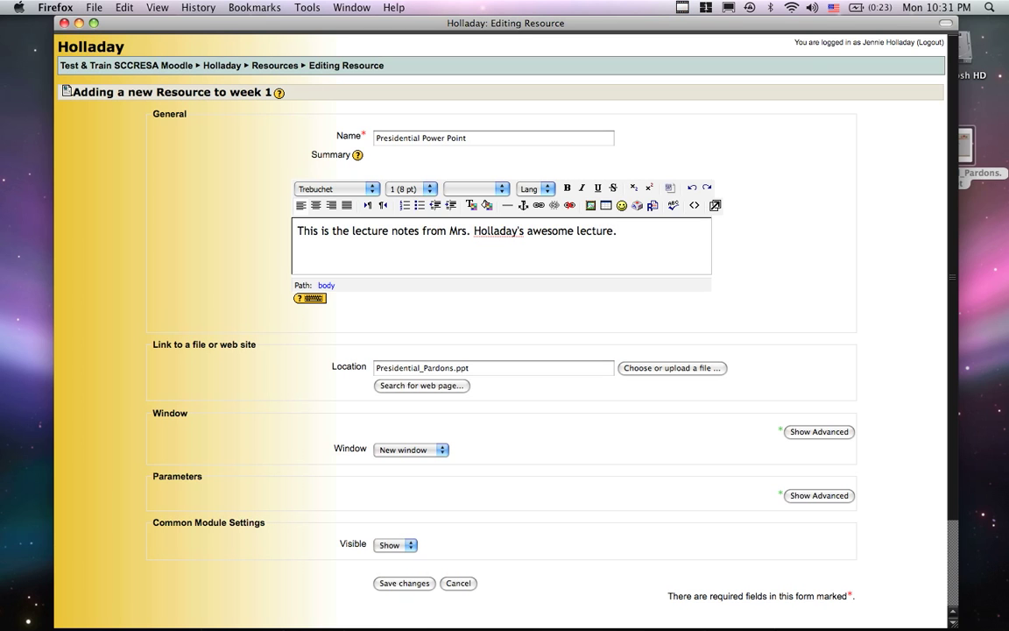
# Save the Presidential Power Point resource, accept the file download, and return to the course page
pyautogui.click(404, 583)
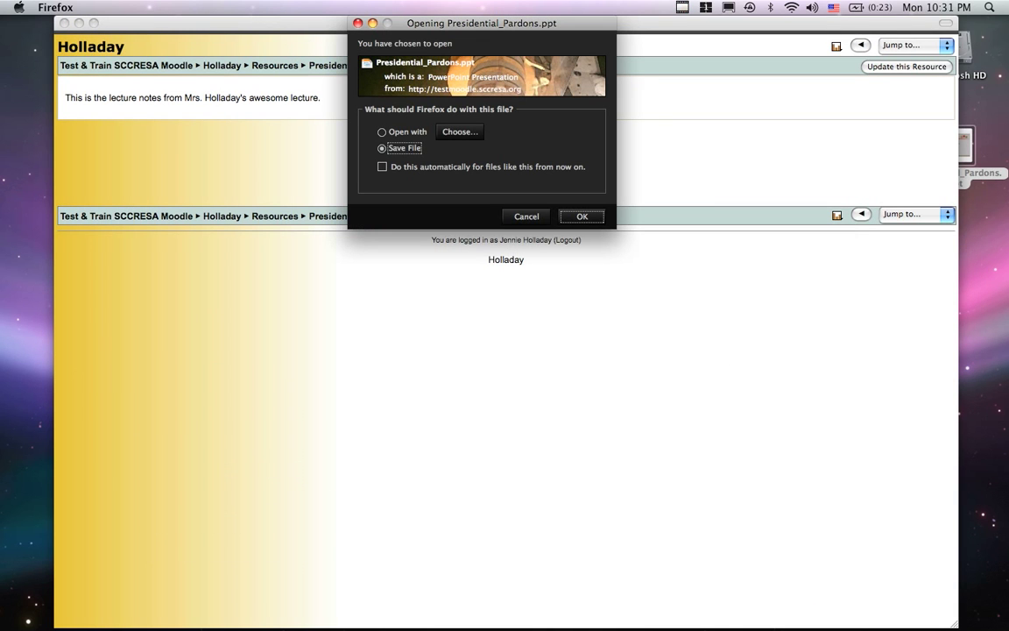
pyautogui.press('Return')
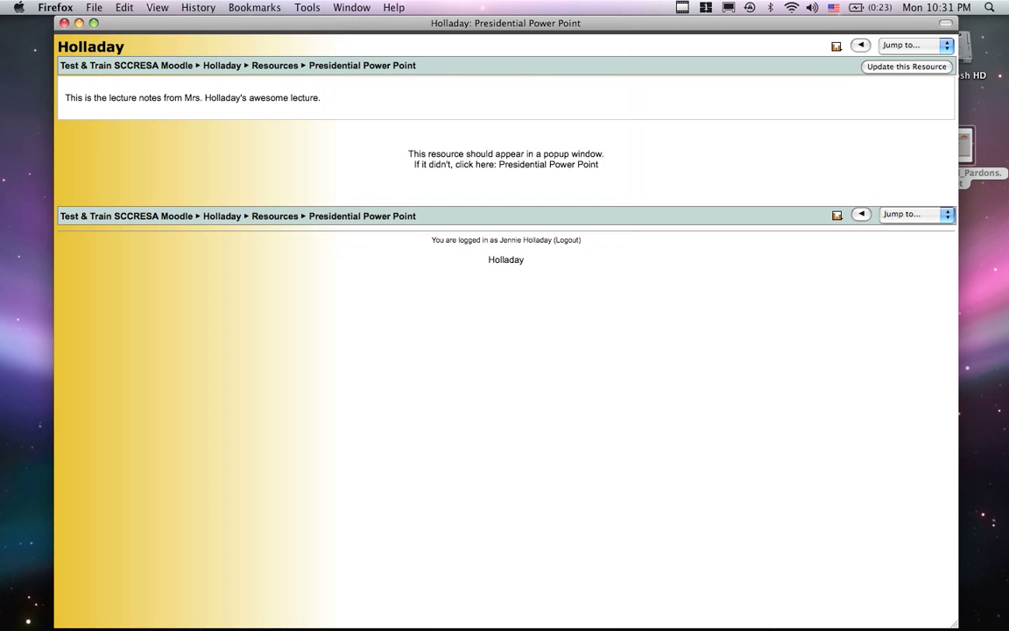
pyautogui.click(222, 66)
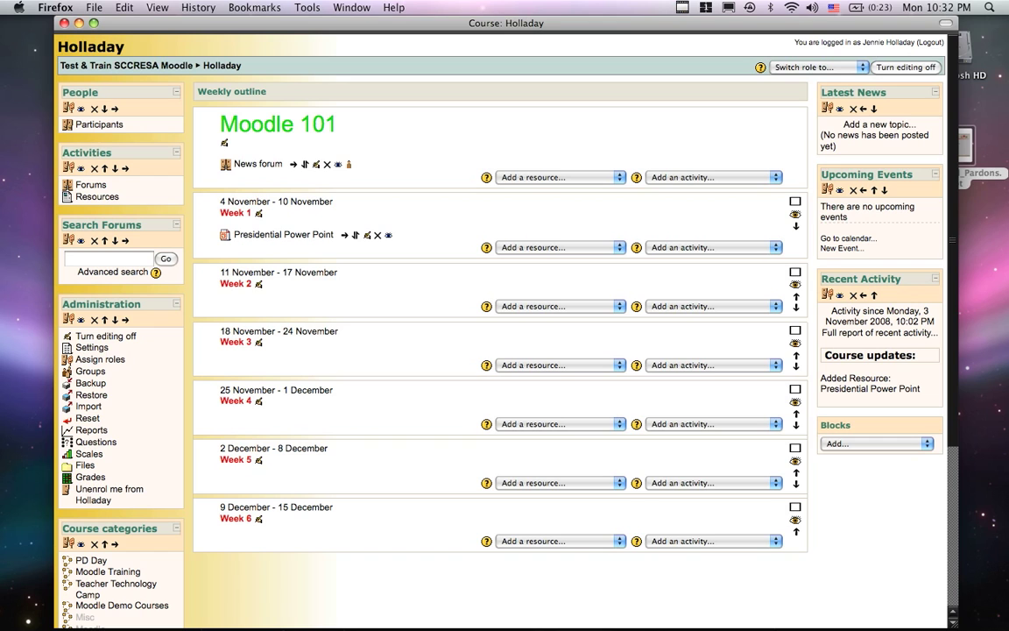
pyautogui.click(560, 247)
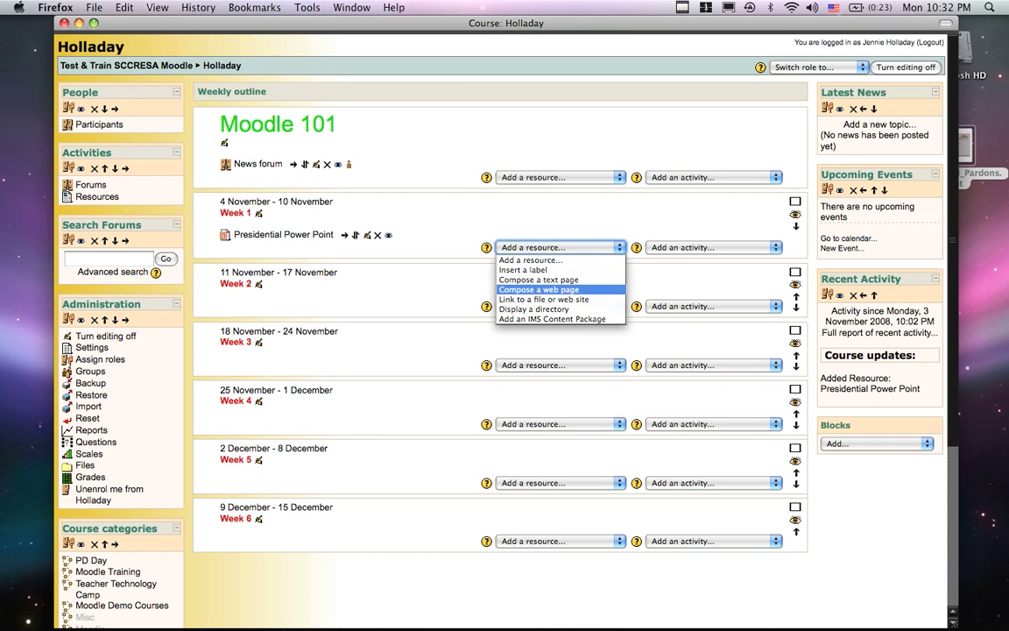
pyautogui.click(543, 299)
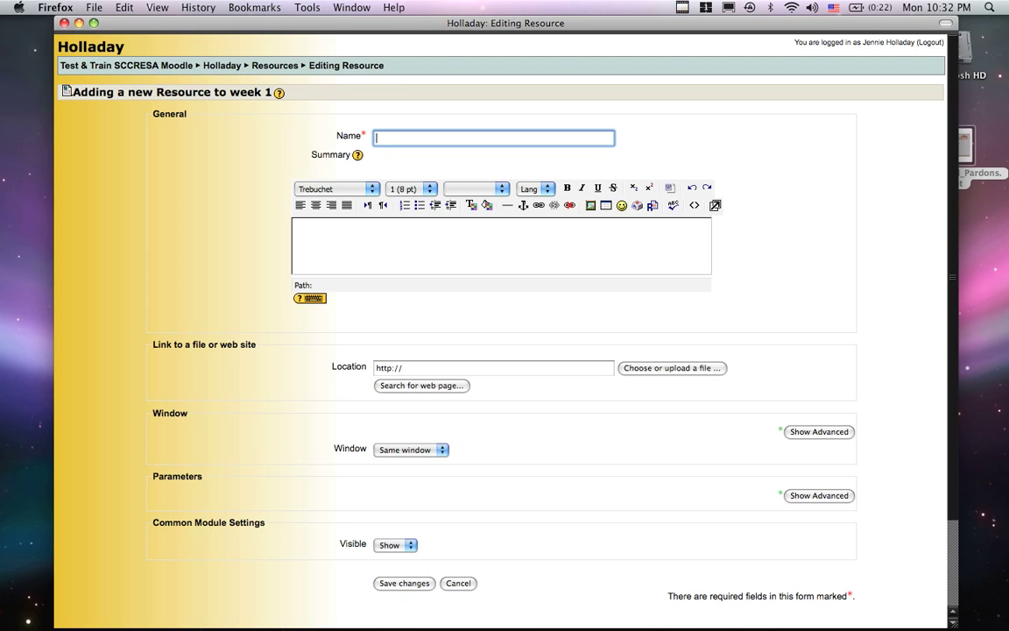
pyautogui.write('St. Clair TEC')
pyautogui.click(403, 368)
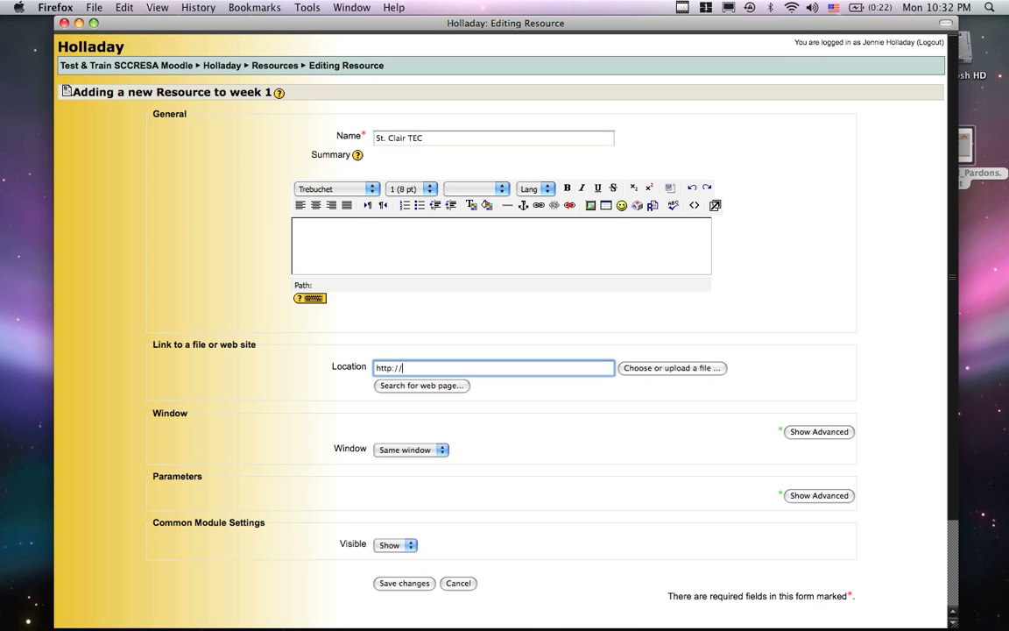
pyautogui.write('www')
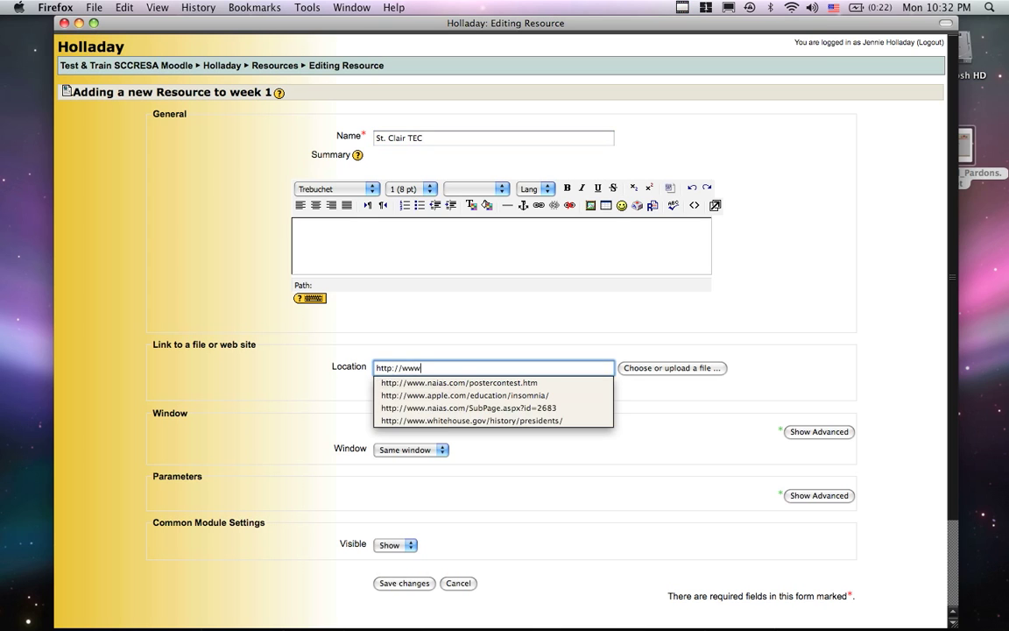
pyautogui.write('.s')
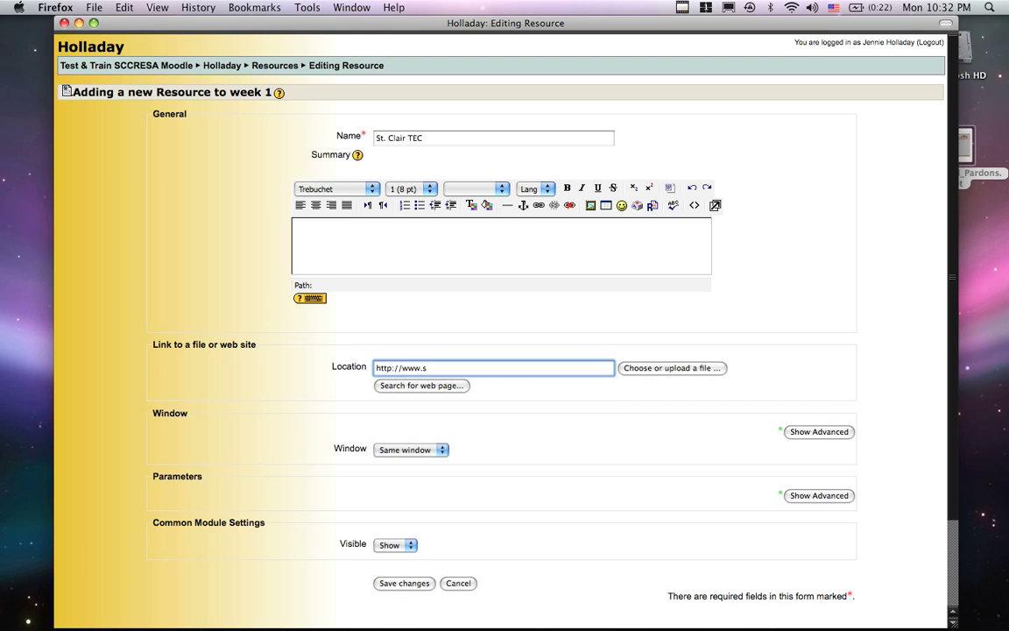
pyautogui.write('cte.')
pyautogui.press('BackSpace')
pyautogui.write('c.org')
# Enter the summary "This is a link to the St. Clair TEC website." and set the link to open in a new window
pyautogui.click(298, 229)
pyautogui.write('This is a link to the St. Clair TE')
pyautogui.write('C website.')
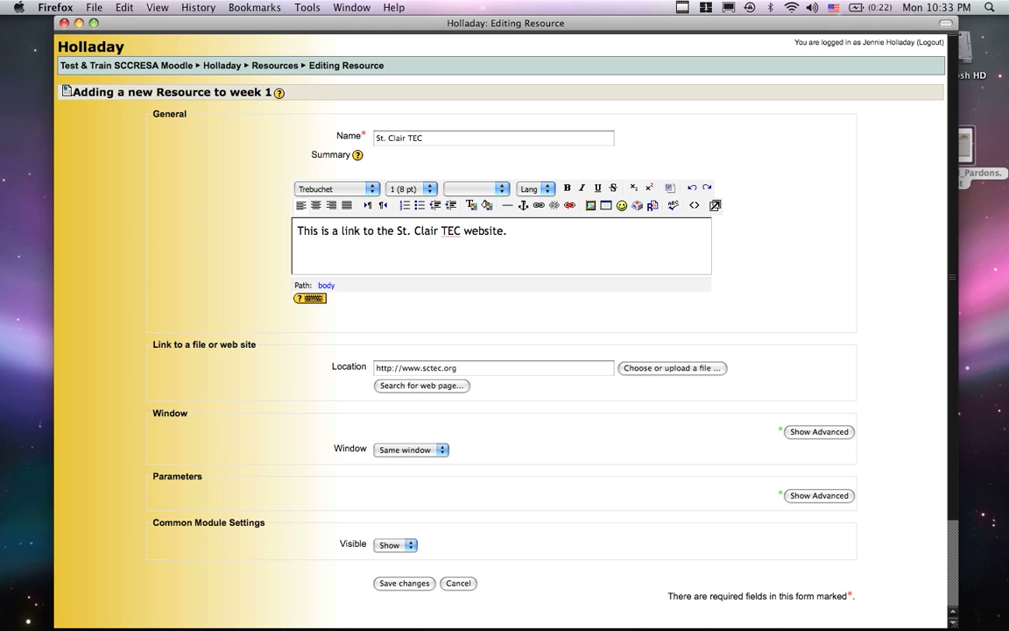
pyautogui.click(411, 449)
pyautogui.click(401, 472)
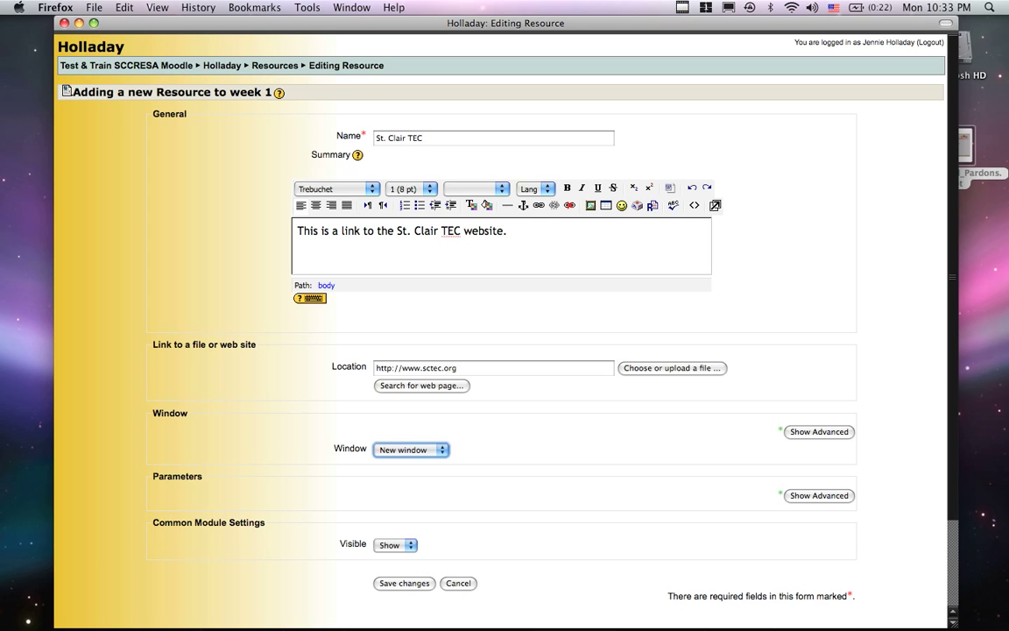
# Save the St. Clair TEC link, view its website in the popup window, and return to the course page
pyautogui.click(404, 582)
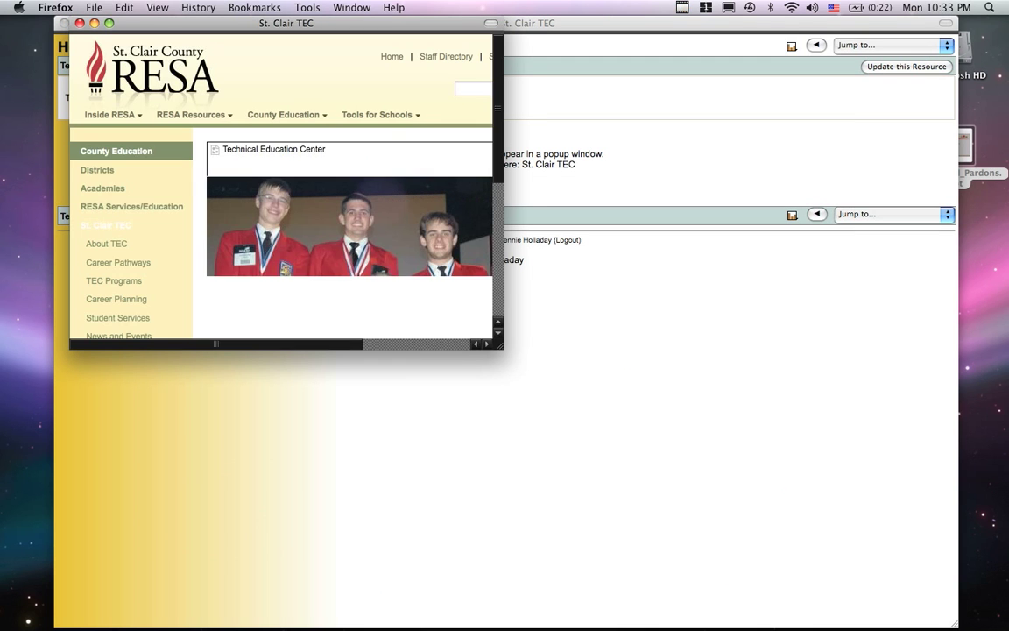
pyautogui.moveTo(285, 23); pyautogui.dragTo(590, 23)
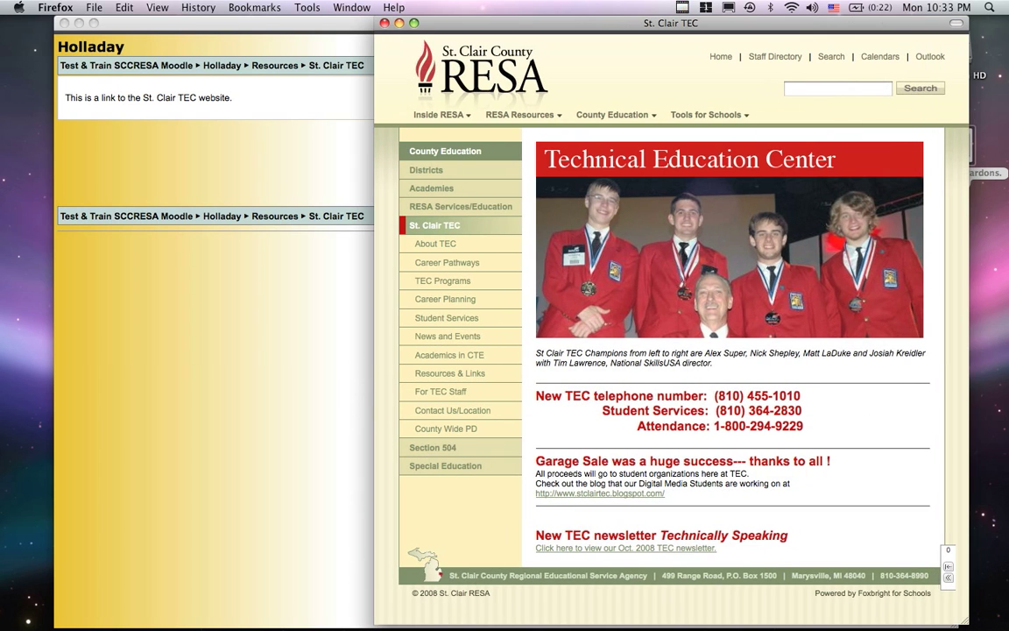
pyautogui.press('super+grave')
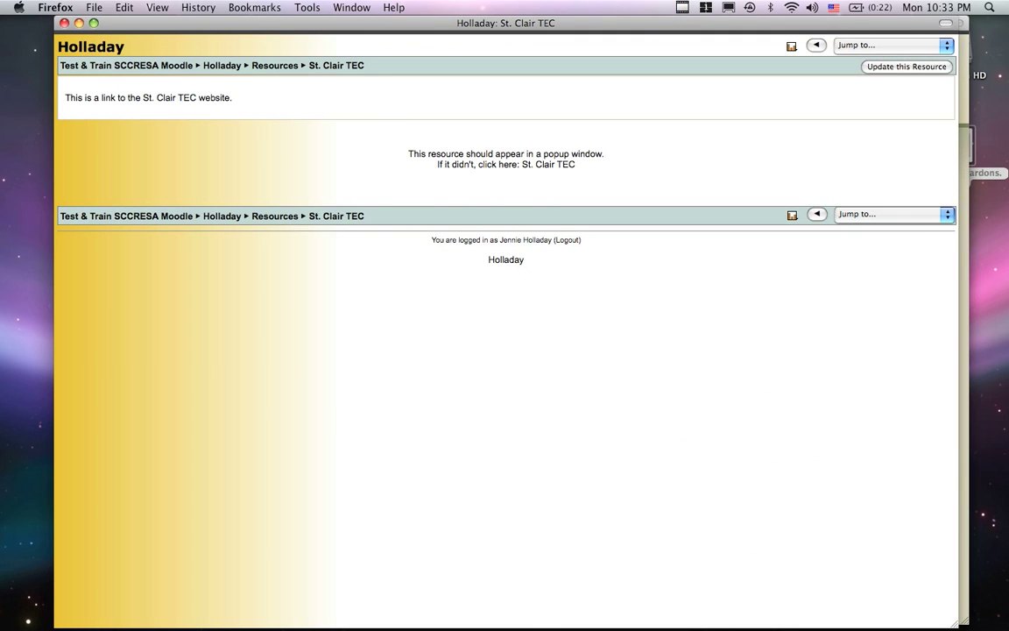
pyautogui.click(221, 65)
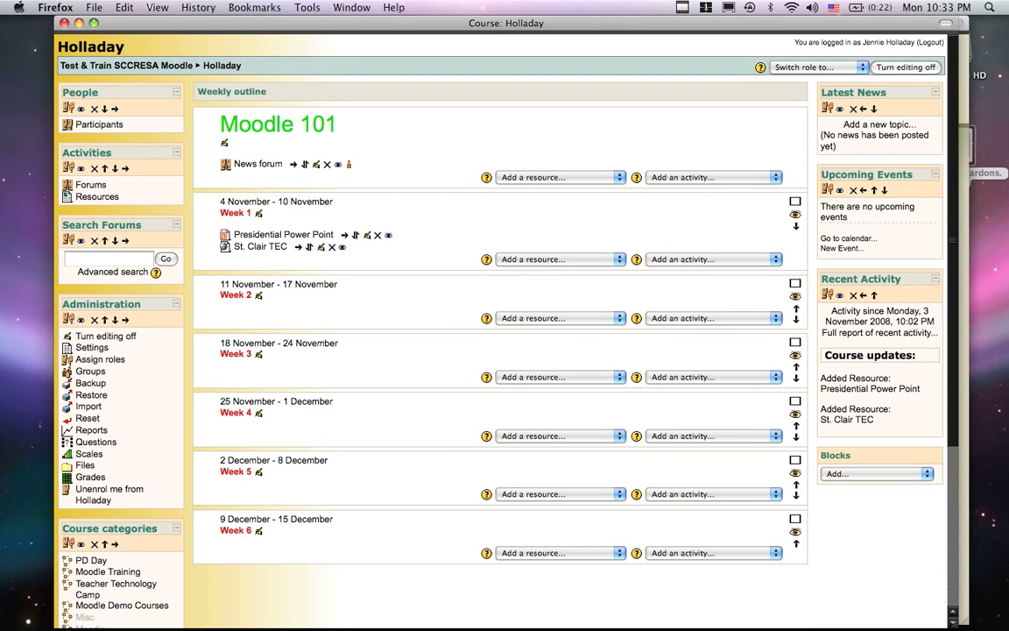
# Insert a label in Week 1 with the bold text "Activity #1" and save it
pyautogui.click(560, 259)
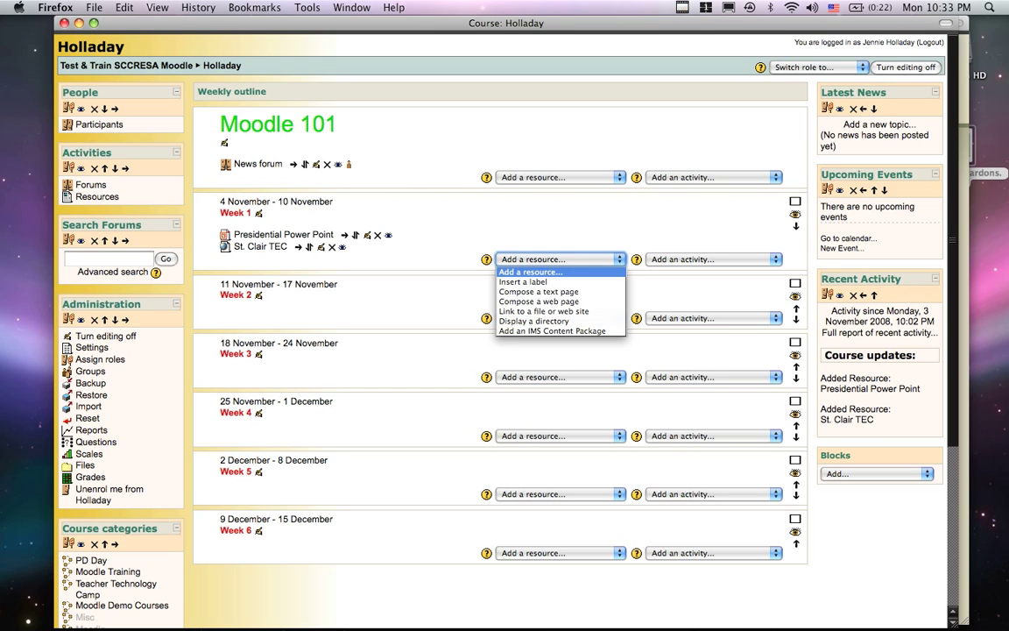
pyautogui.click(523, 281)
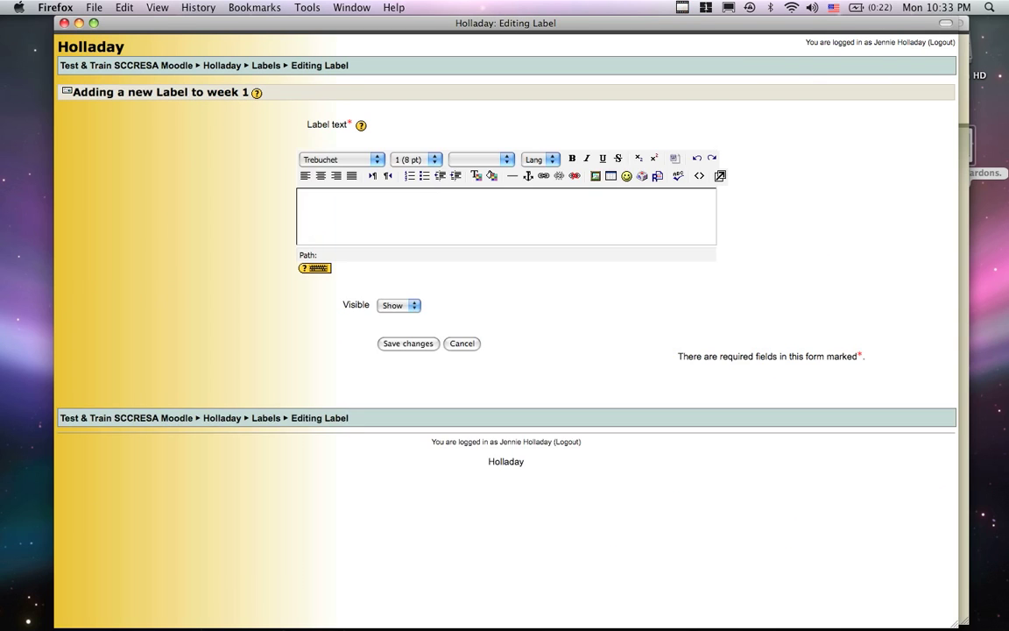
pyautogui.write('Activity #1')
pyautogui.press('super+a')
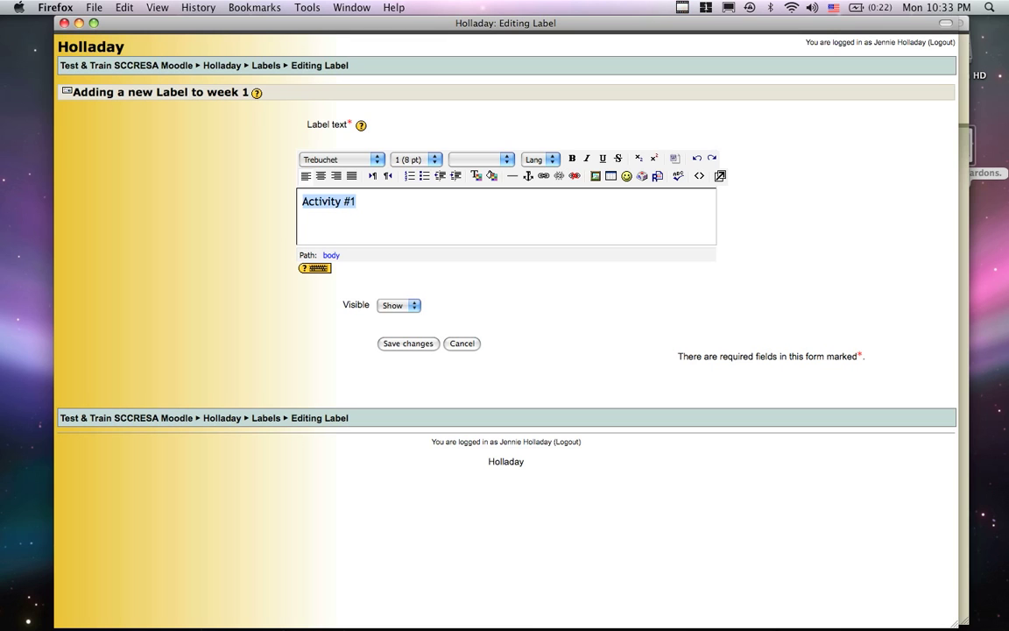
pyautogui.press('super+b')
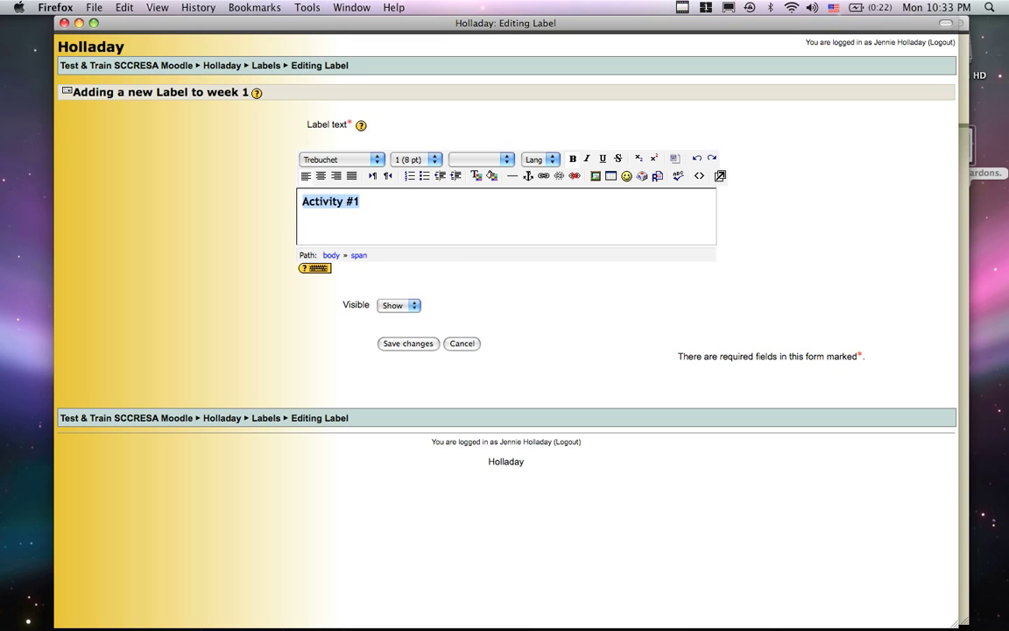
pyautogui.click(407, 344)
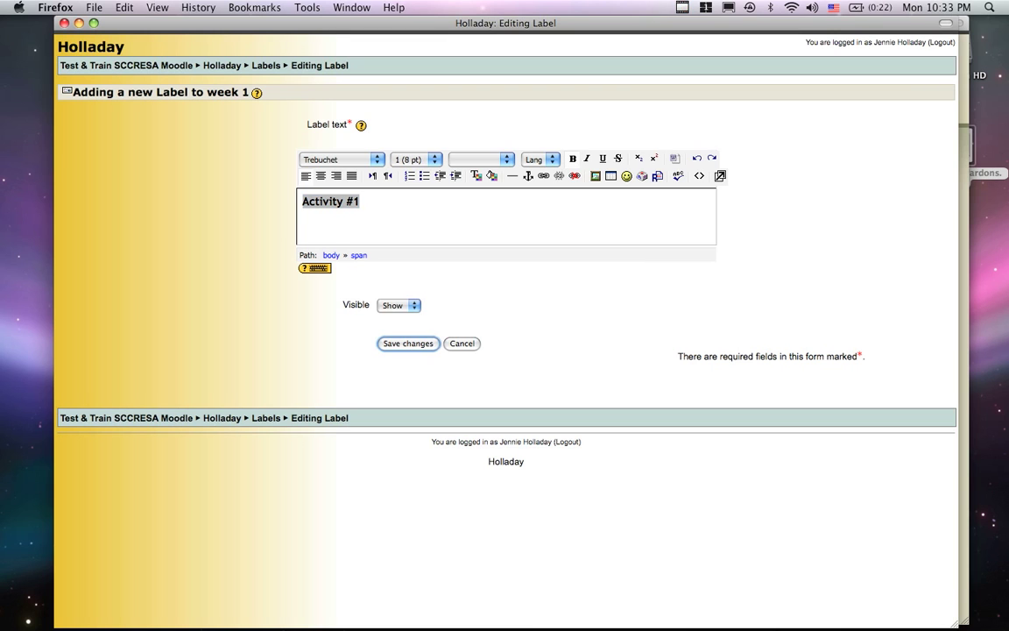
pyautogui.press('Return')
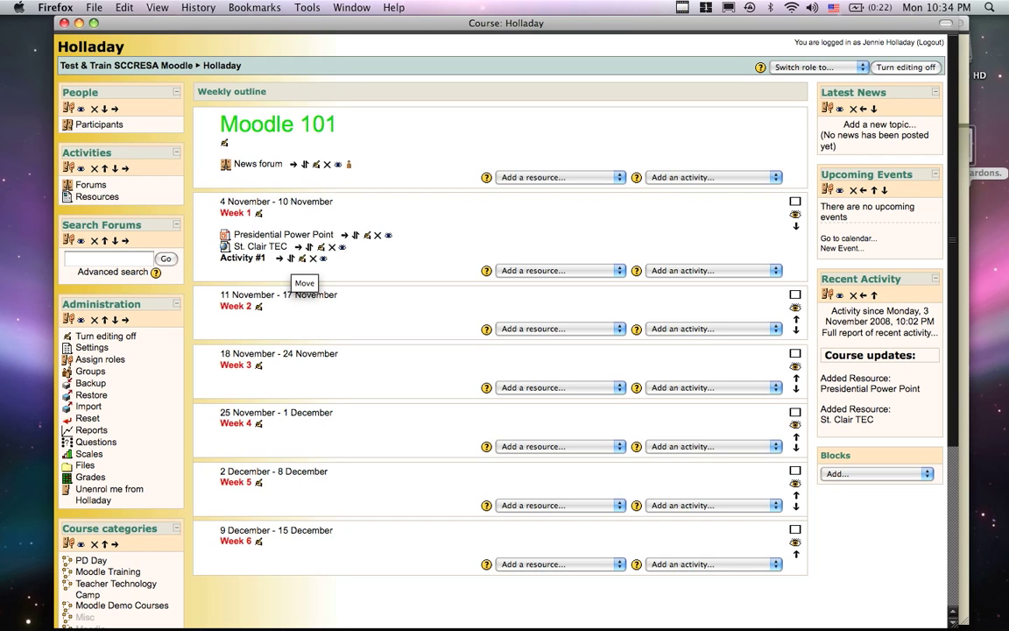
# Move the "Activity #1" label to the start of Week 1, above the Presidential Power Point resource
pyautogui.click(291, 258)
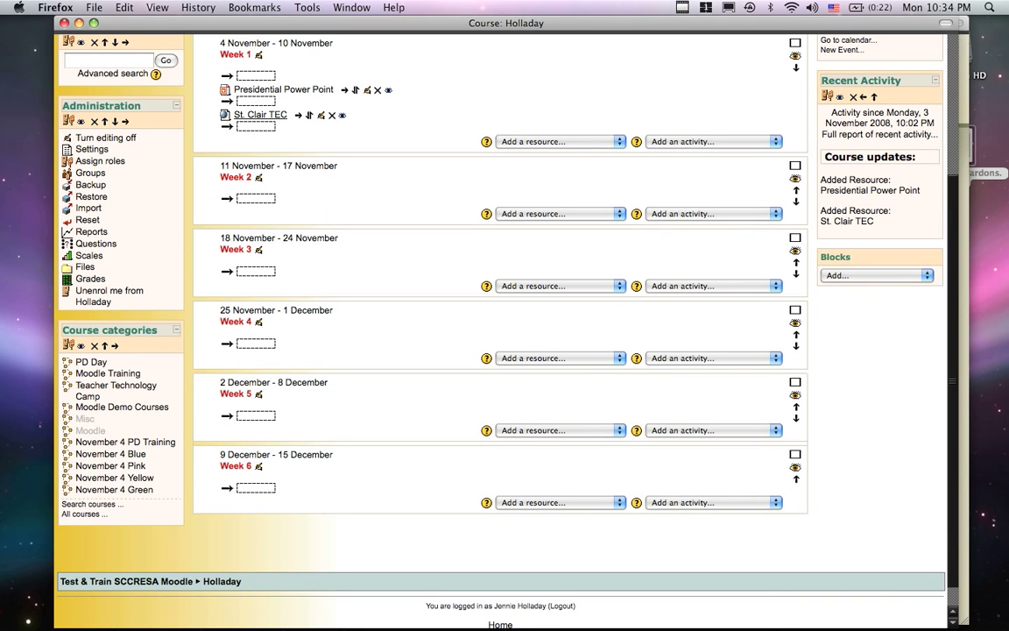
pyautogui.click(255, 75)
pyautogui.press('Return')
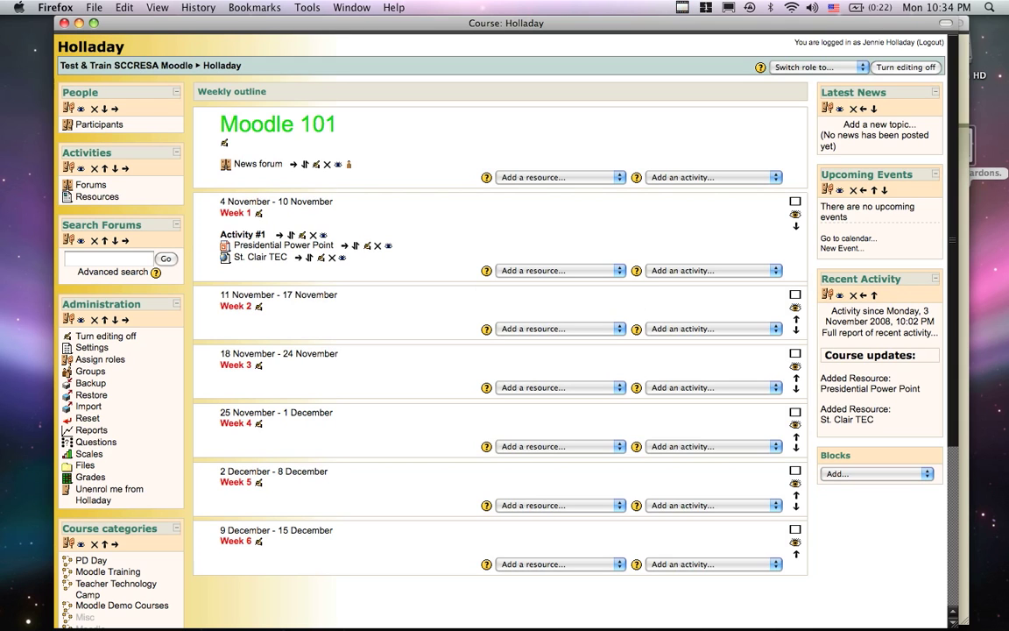
# Insert a second label in Week 1 with the bold text "Activity #2" and save it
pyautogui.click(561, 270)
pyautogui.press('Escape')
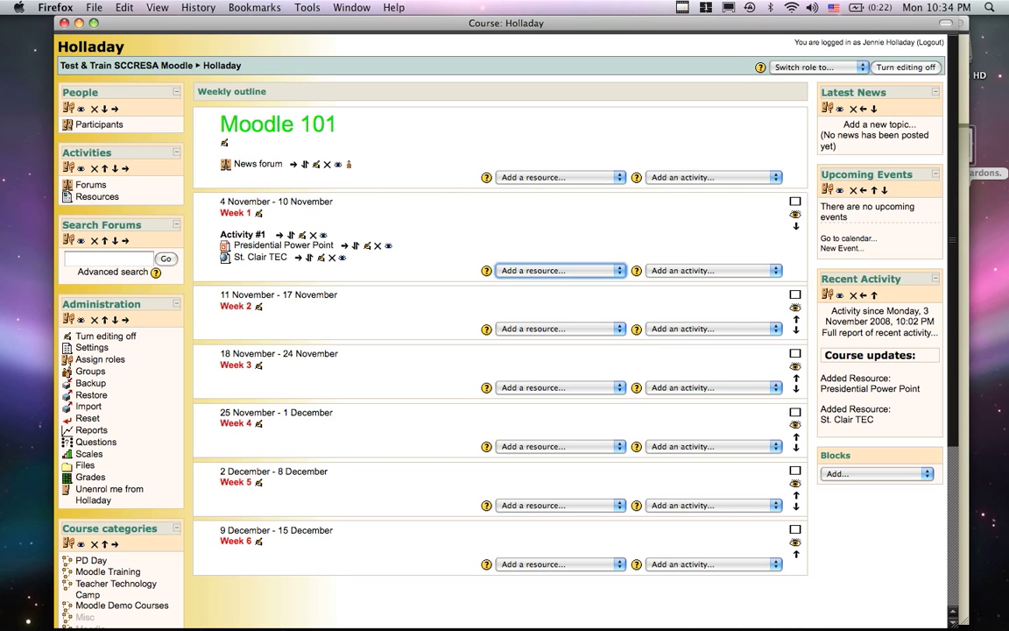
pyautogui.click(561, 270)
pyautogui.click(529, 292)
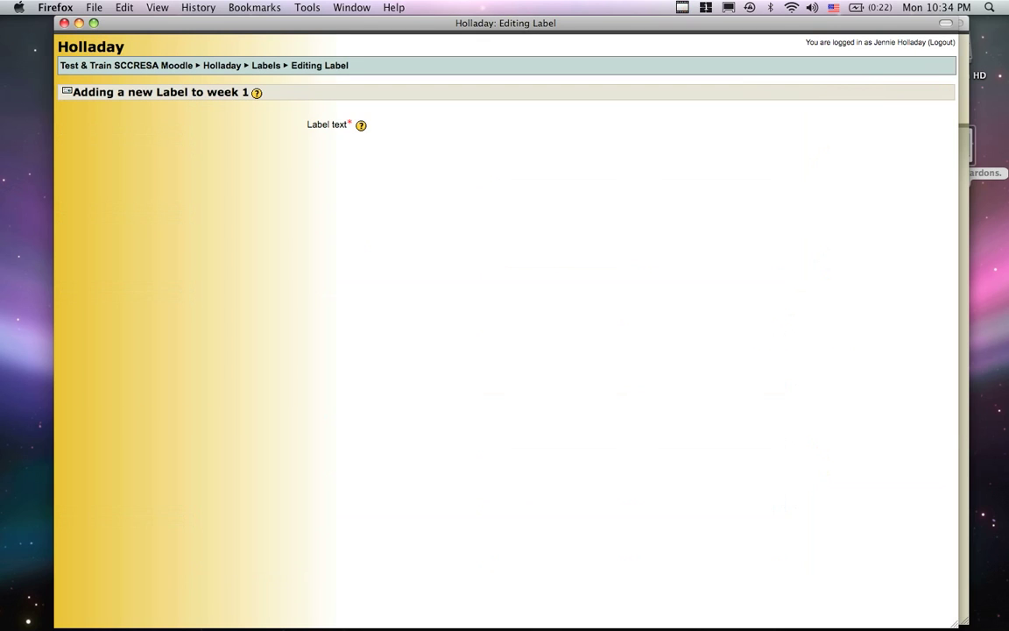
pyautogui.write('Activity #2')
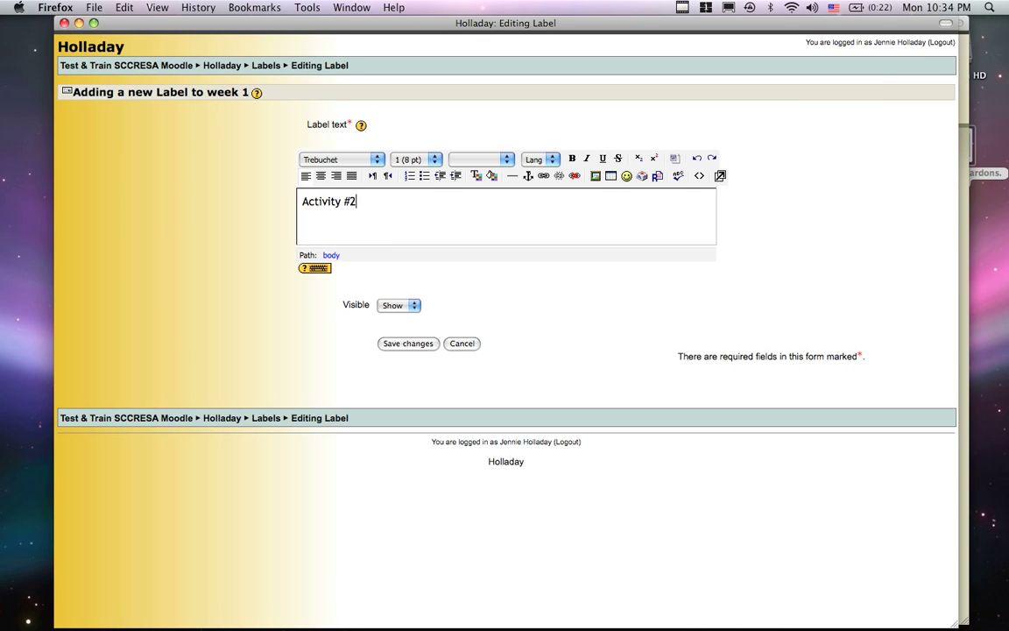
pyautogui.press('super+a')
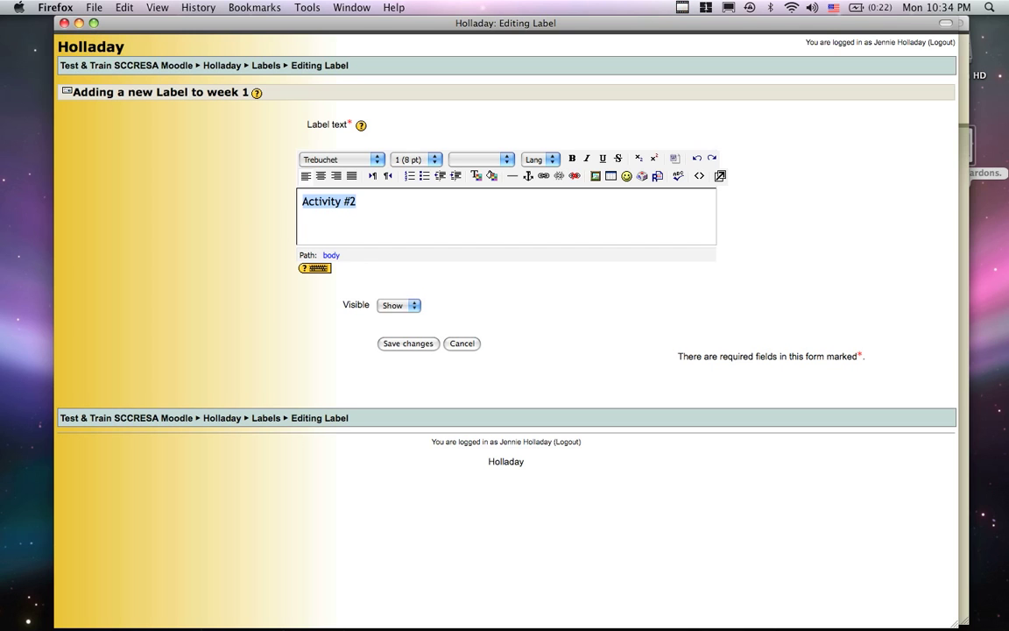
pyautogui.press('super+b')
pyautogui.press('Tab')
pyautogui.press('Tab')
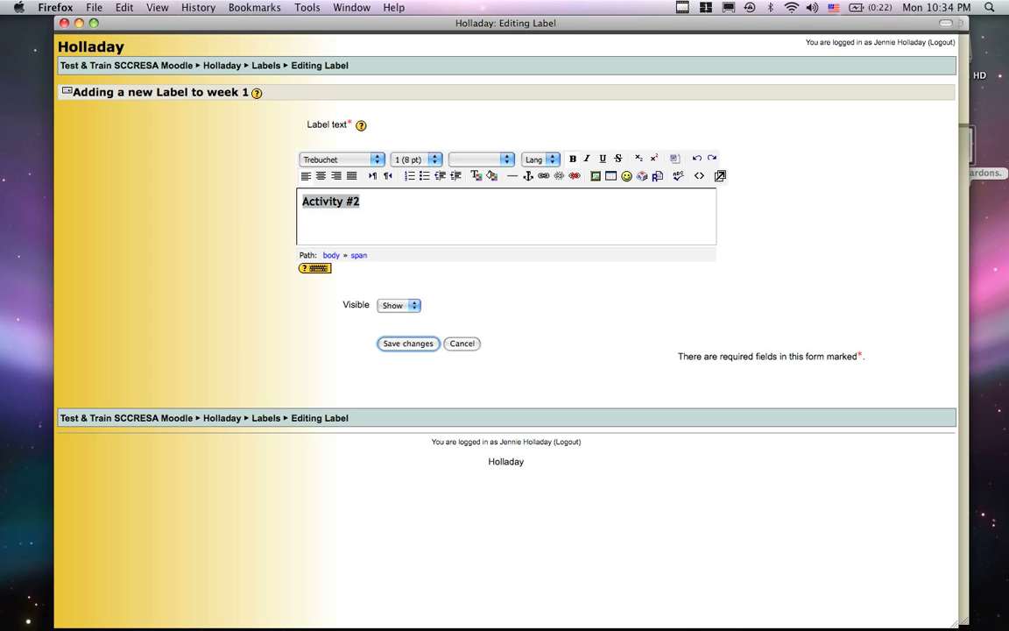
pyautogui.press('Return')
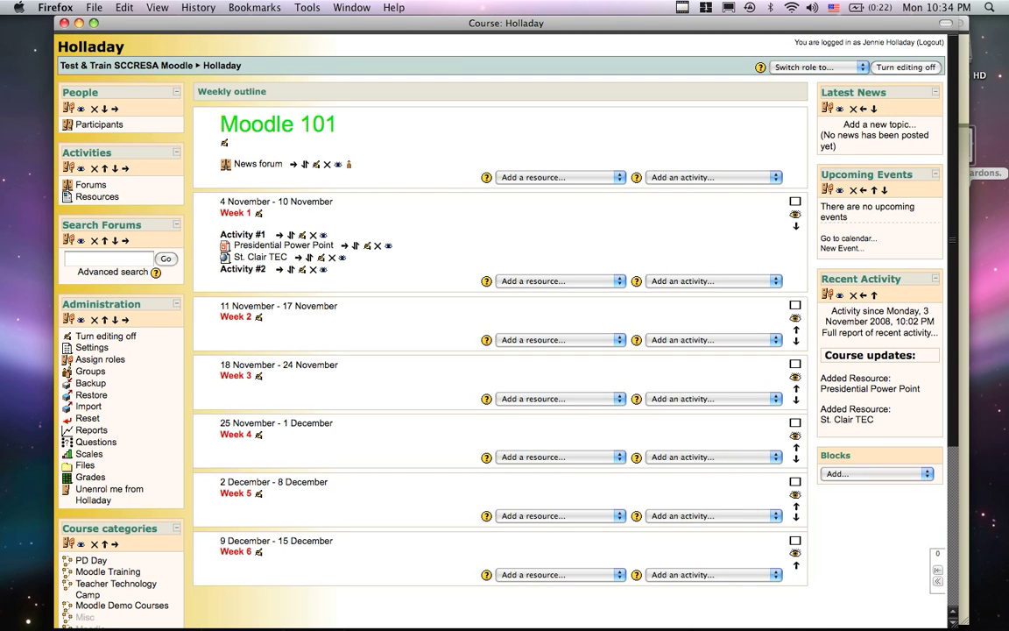
# Add an "Upload a single file" assignment to Week 1 and name it "What Would You Do?"
pyautogui.click(712, 280)
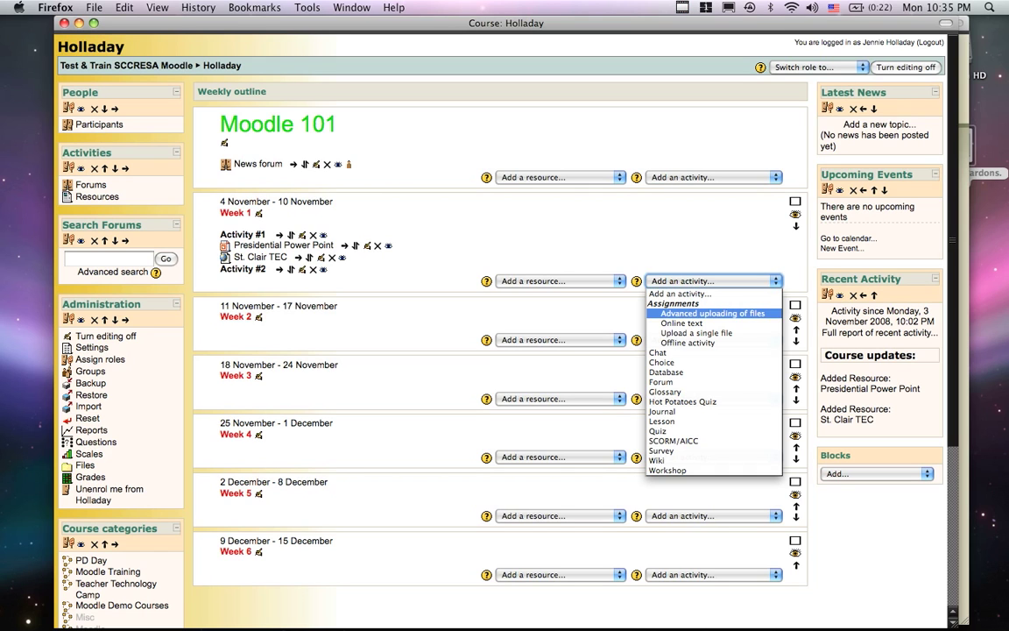
pyautogui.click(696, 333)
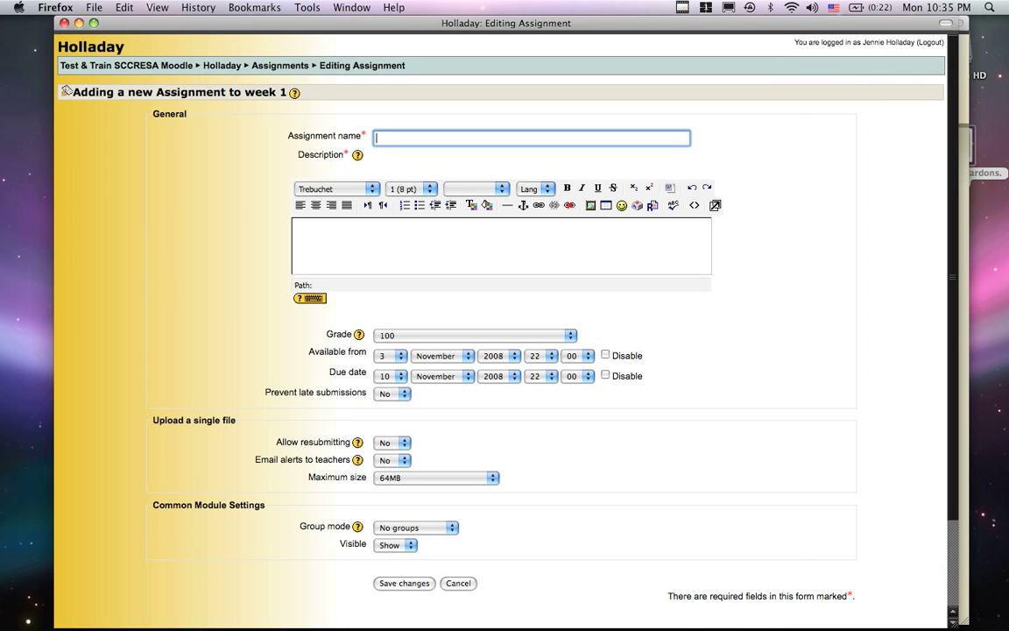
pyautogui.write('What Woud')
pyautogui.press('BackSpace')
pyautogui.write('ld You Do?')
pyautogui.press('Tab')
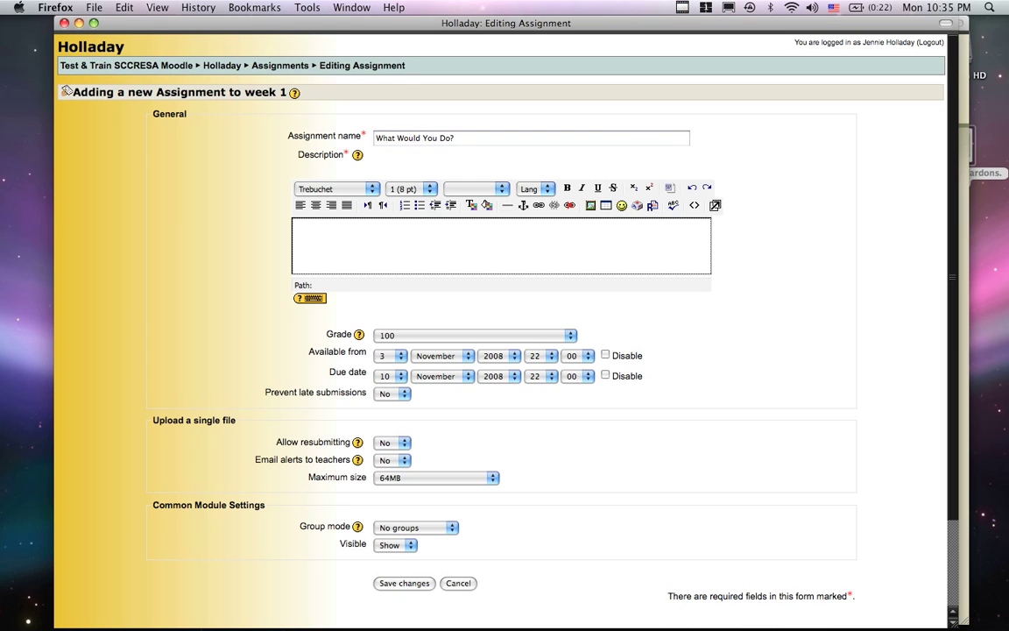
# Enter the description "In this activity you will type in a word document the three things you would do if you became president."
pyautogui.click(294, 257)
pyautogui.write('In this activity you will ')
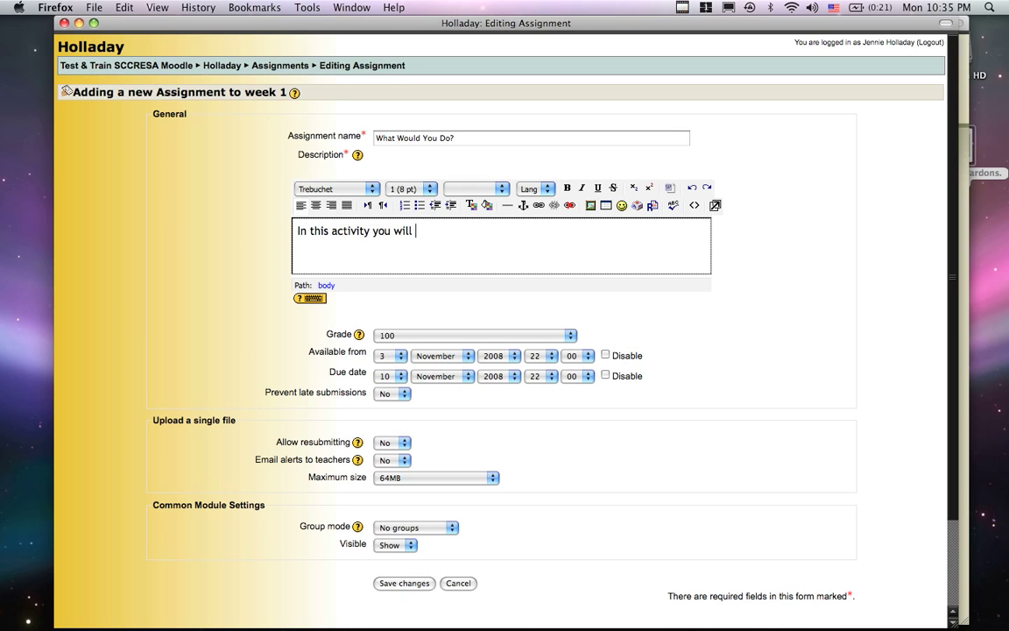
pyautogui.write('type in a word docujment')
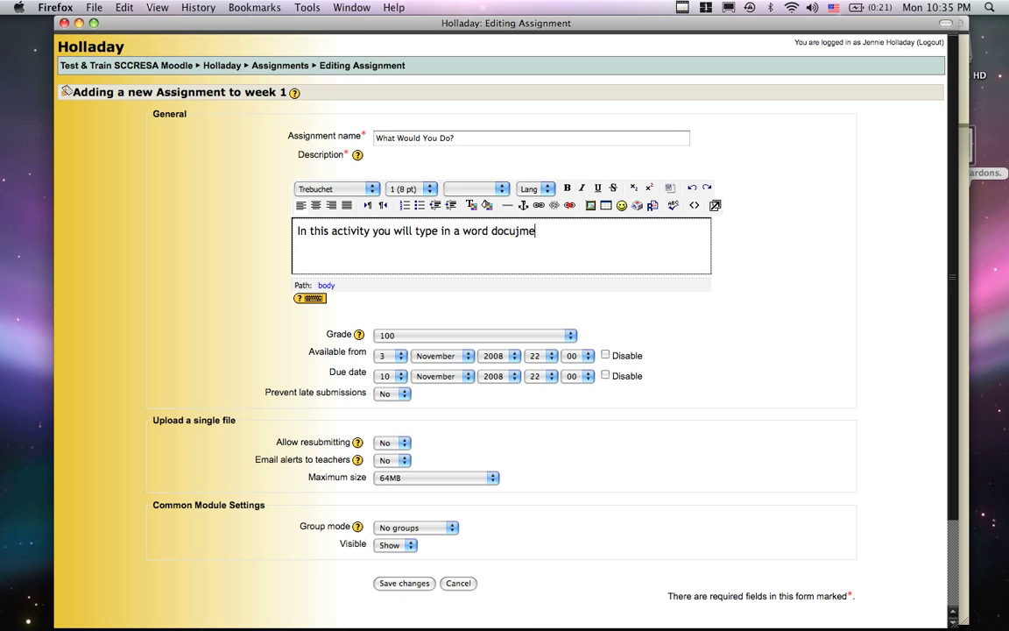
pyautogui.press('BackSpace')
pyautogui.press('BackSpace')
pyautogui.press('BackSpace')
pyautogui.press('BackSpace')
pyautogui.press('BackSpace')
pyautogui.write('ment the three things ')
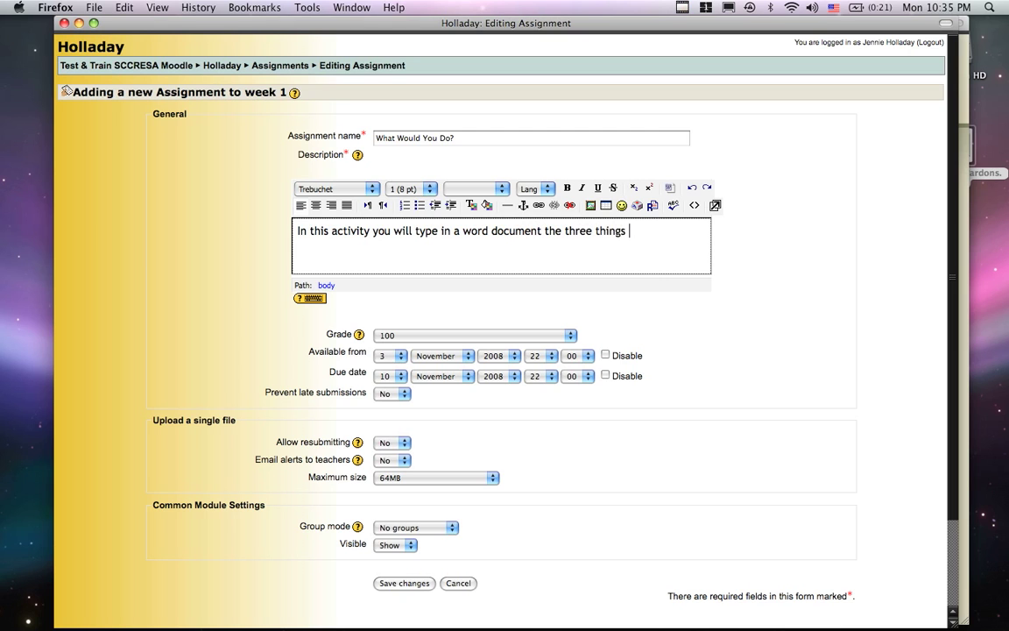
pyautogui.write('you would do if yo')
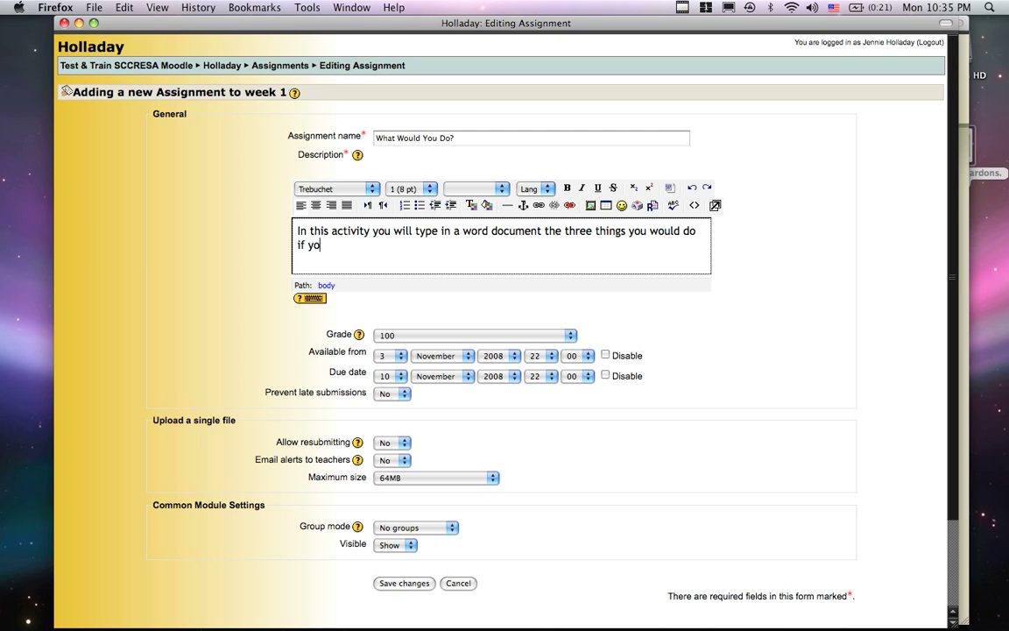
pyautogui.write('u became presi')
pyautogui.press('BackSpace')
pyautogui.write('ident. ')
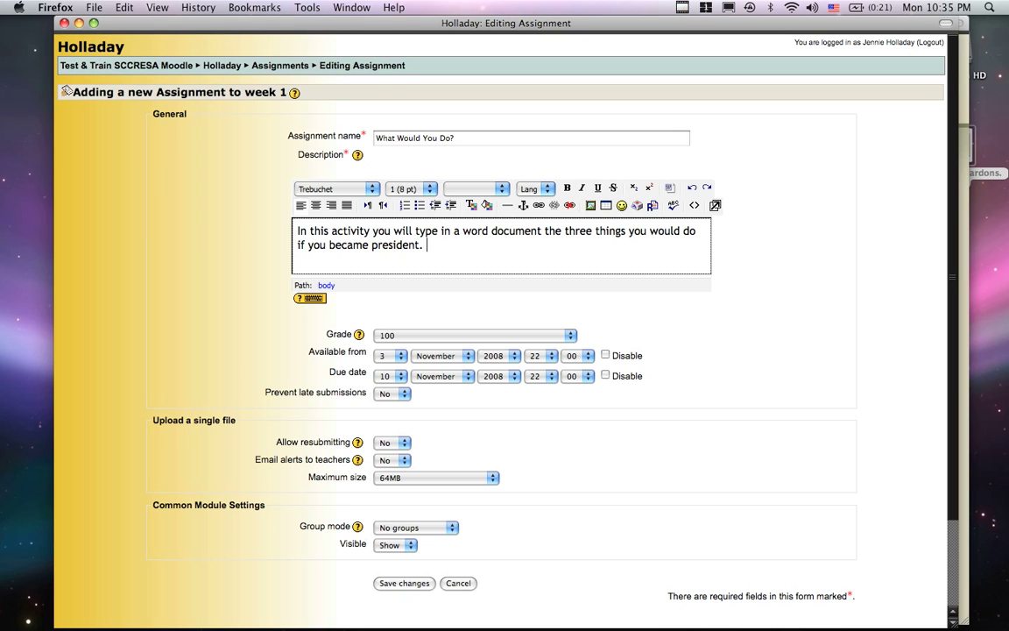
# Add "Please upload your word document here." to the end of the description and set the assignment's grade to 10
pyautogui.write('Please upload your word ')
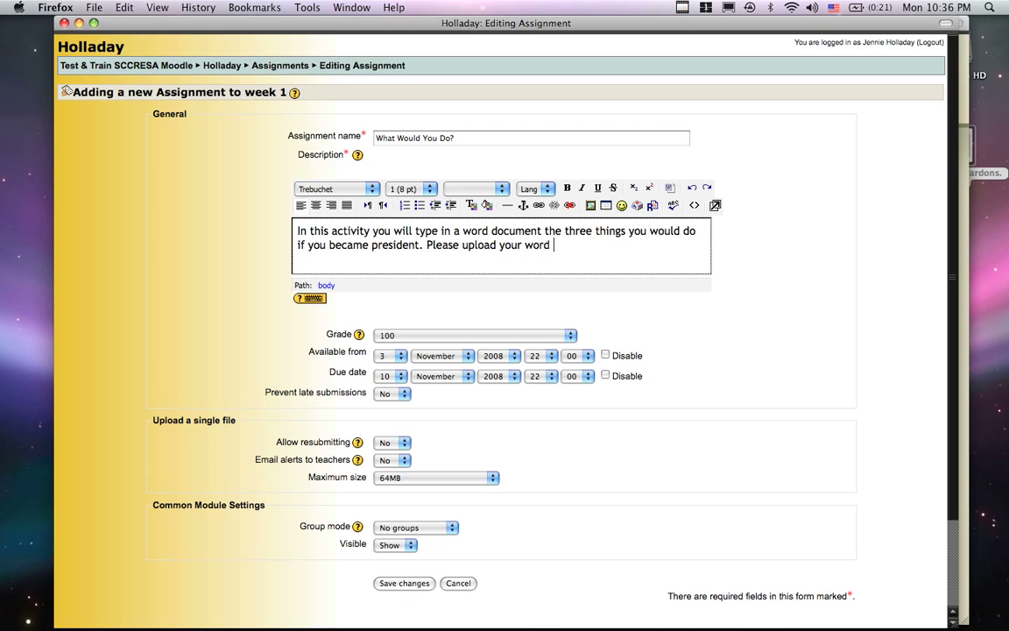
pyautogui.write('document here.')
pyautogui.click(473, 334)
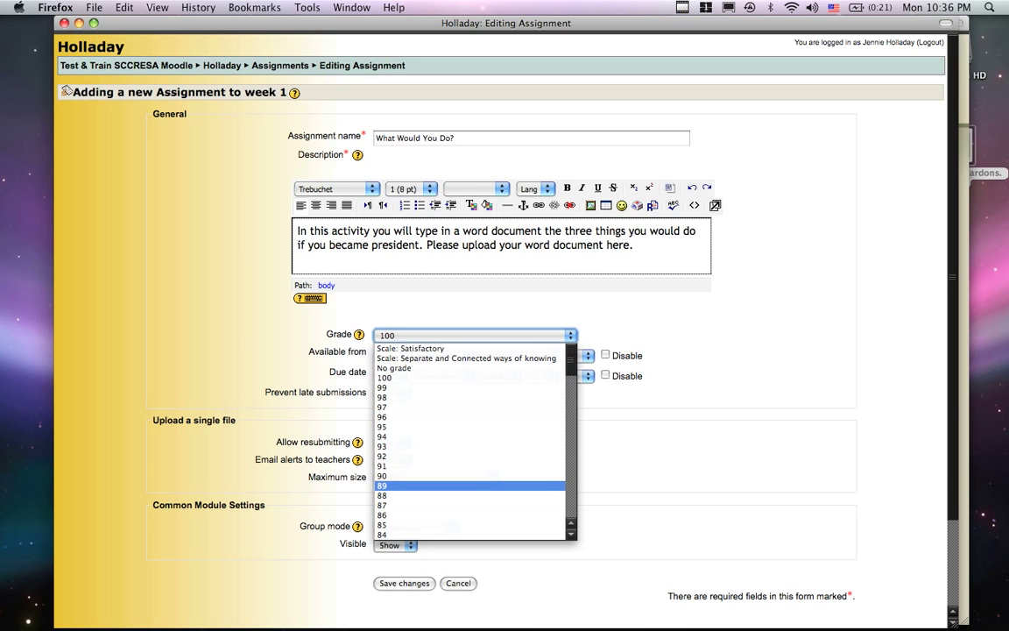
pyautogui.scroll(-15, 473, 438)
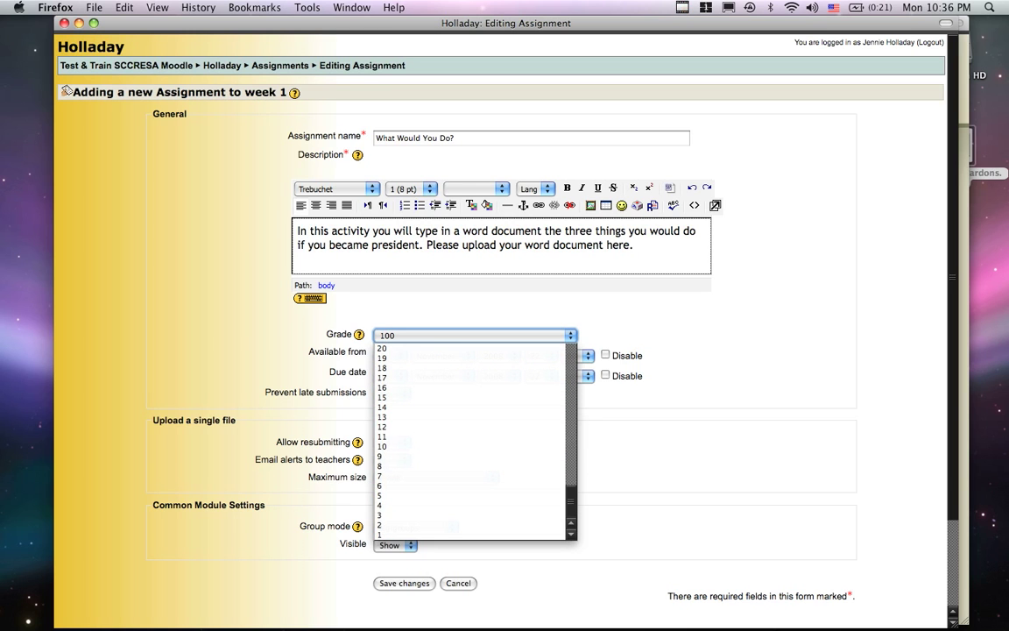
pyautogui.click(385, 446)
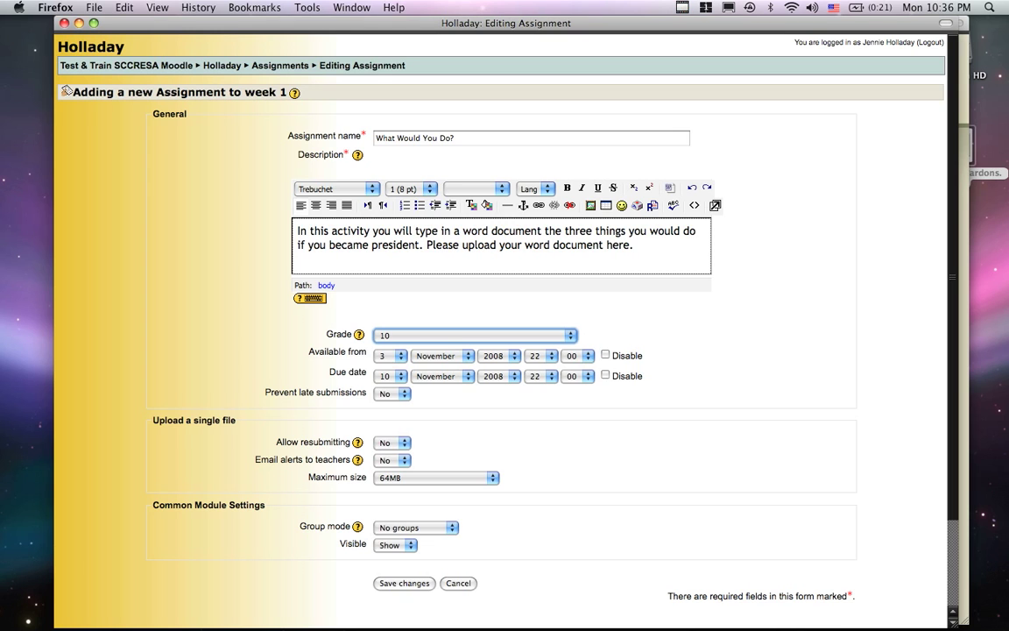
# Make the assignment available from 4 November 2008 at 07:00 and due on 4 November 2008 at 15:00
pyautogui.click(390, 355)
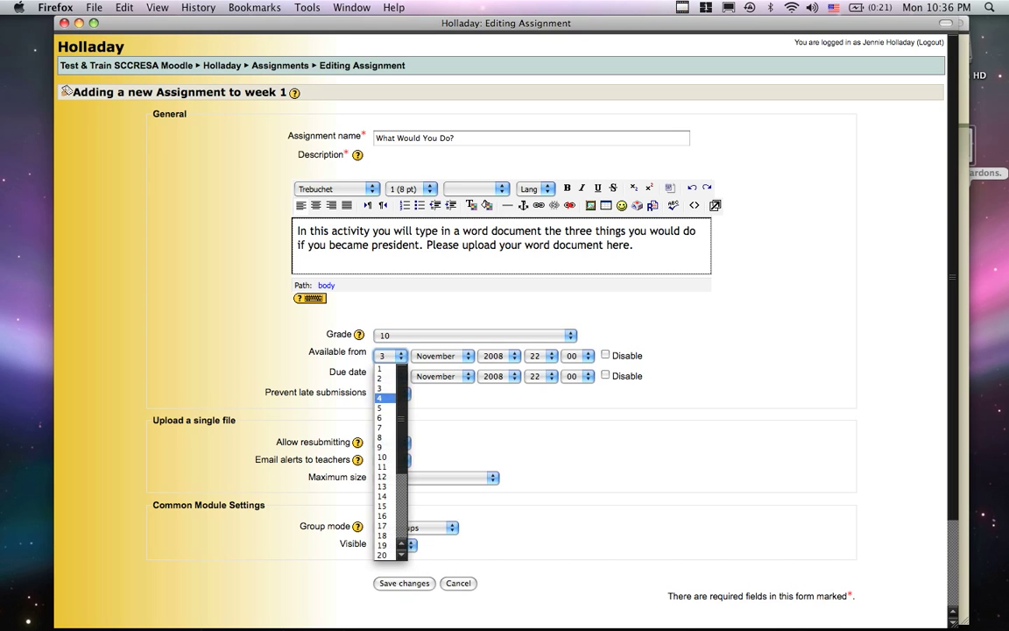
pyautogui.click(381, 398)
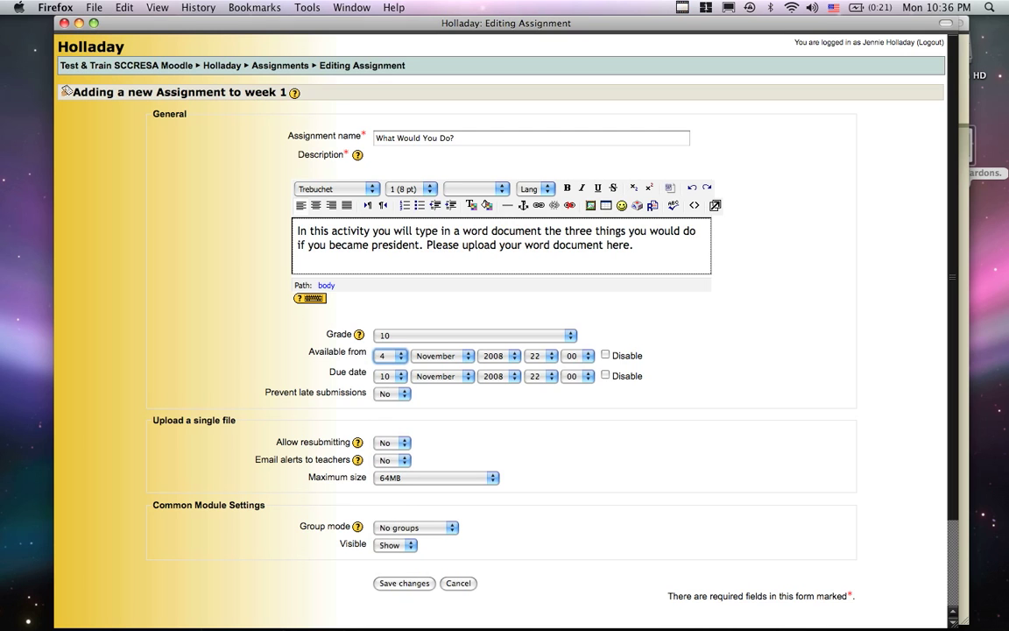
pyautogui.click(541, 355)
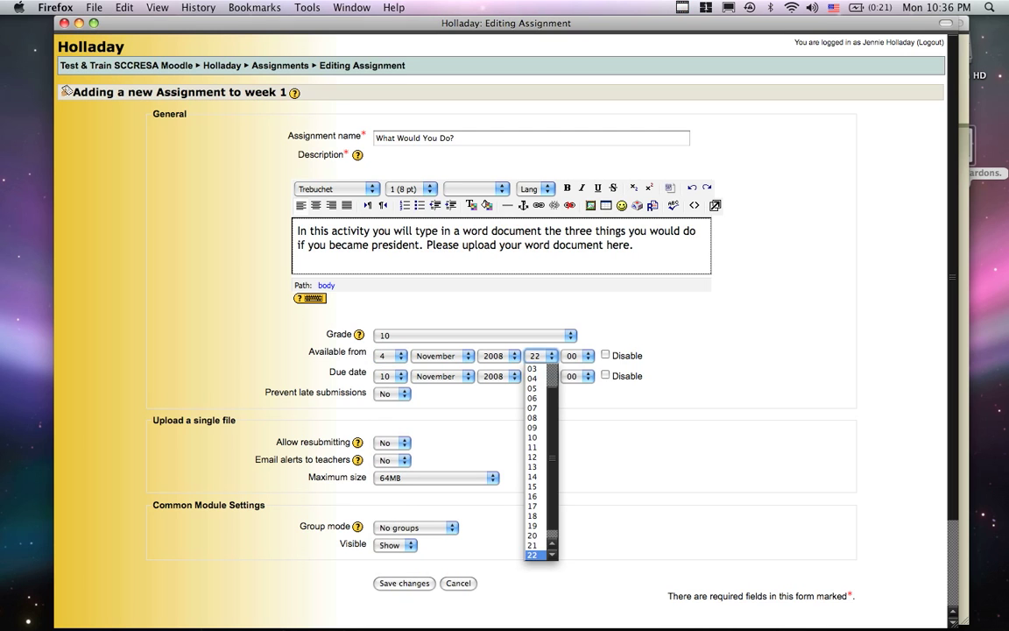
pyautogui.click(535, 408)
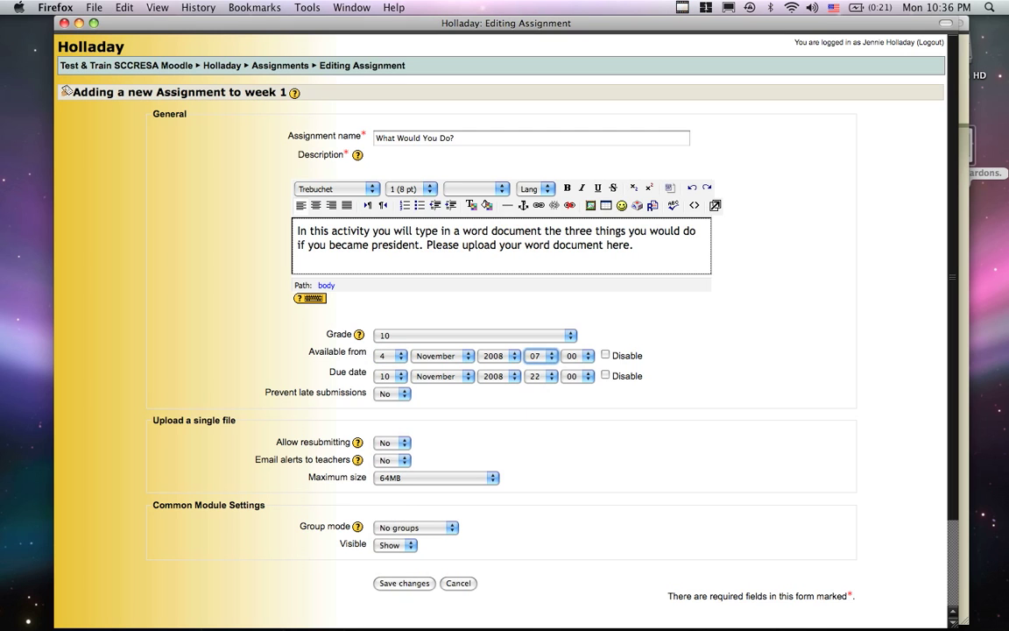
pyautogui.click(540, 376)
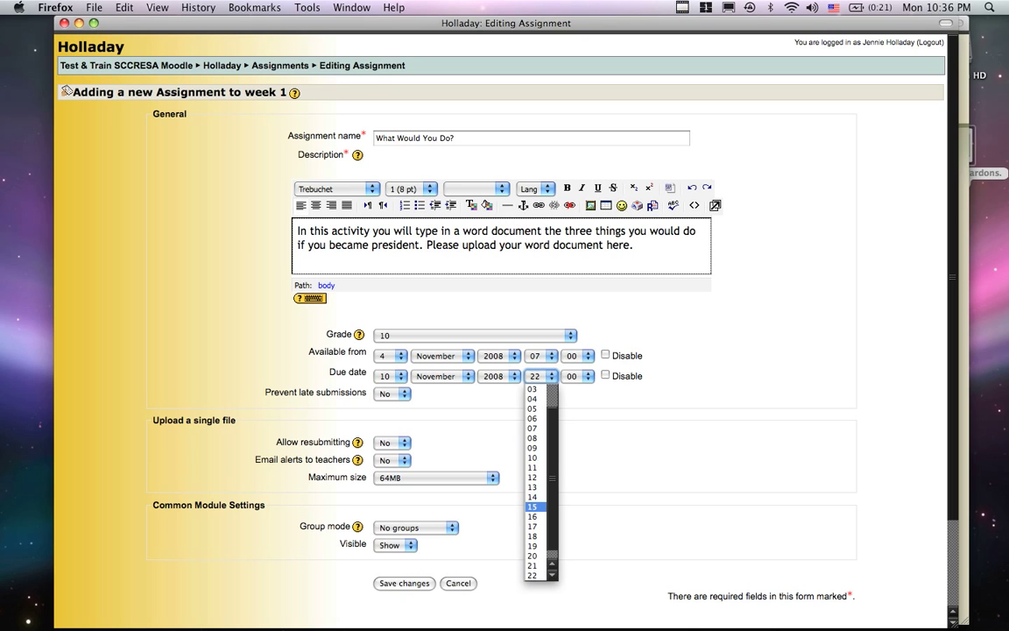
pyautogui.click(532, 506)
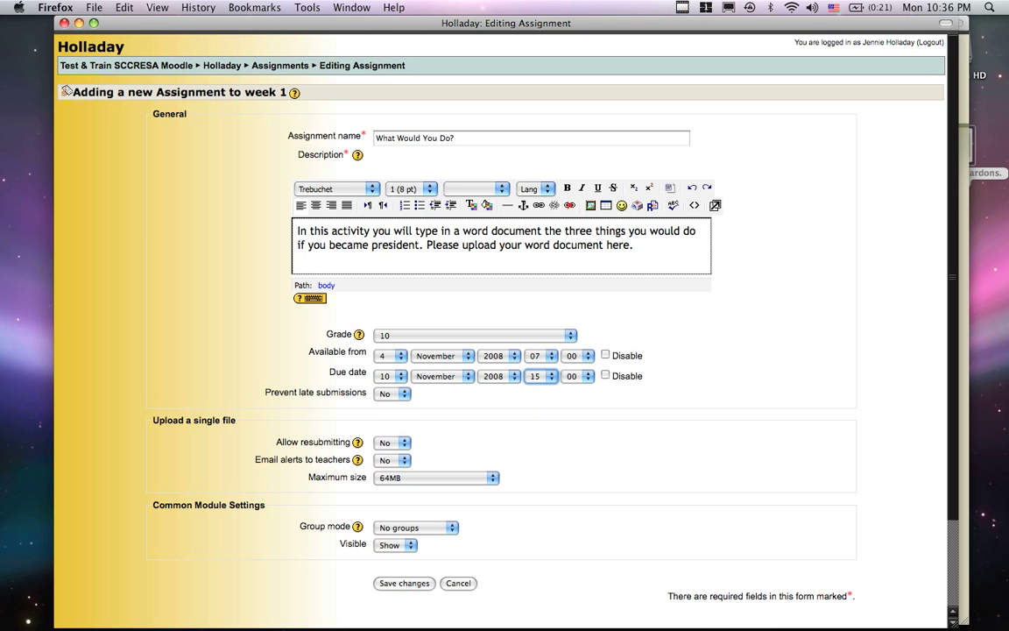
pyautogui.click(389, 375)
pyautogui.click(385, 421)
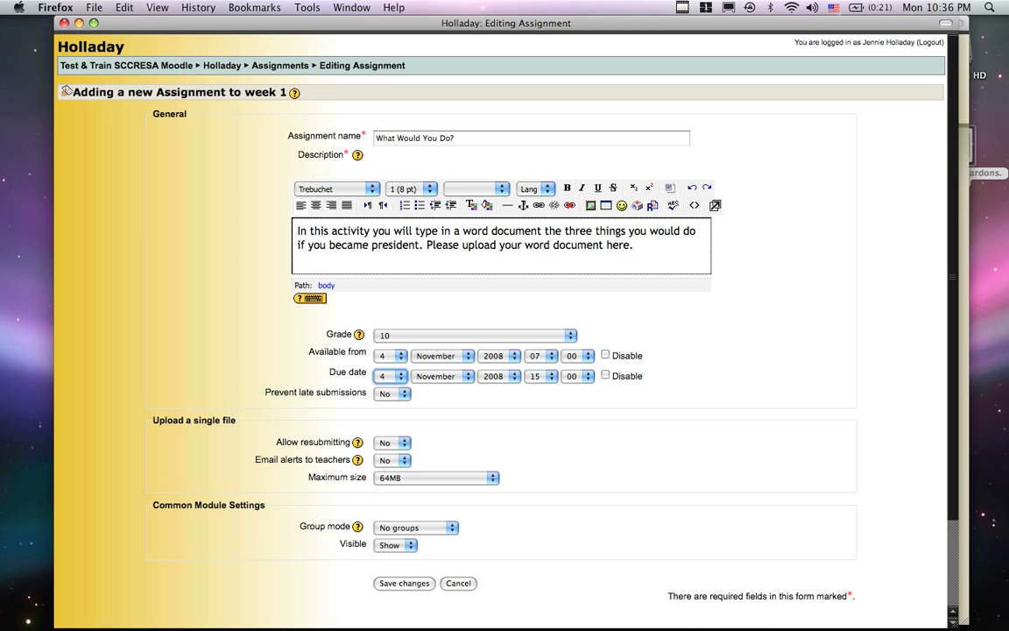
# Set the assignment to prevent late submissions and to allow resubmitting
pyautogui.click(392, 393)
pyautogui.click(387, 416)
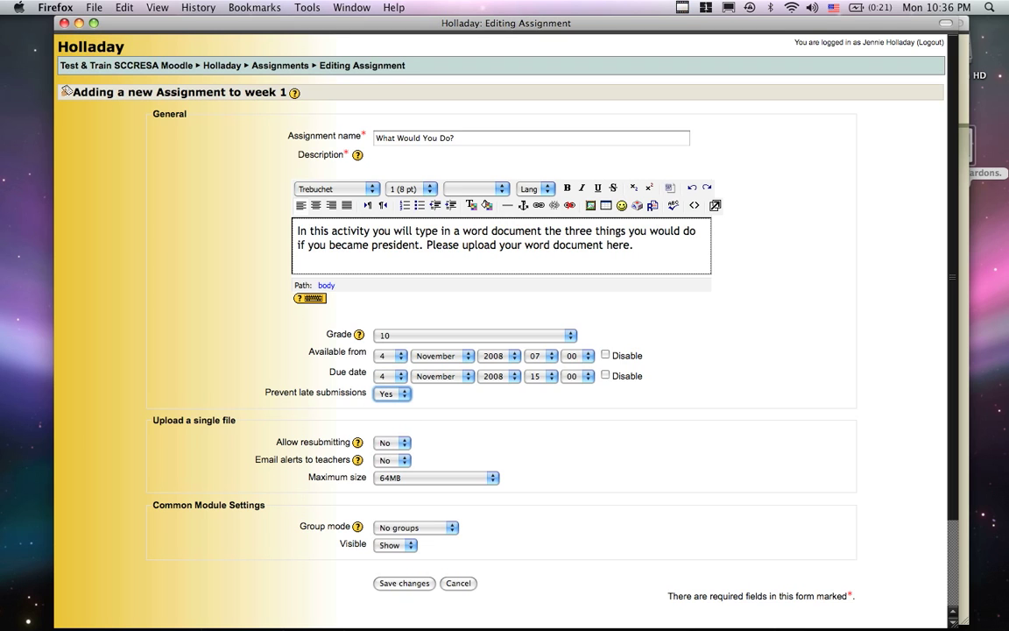
pyautogui.click(391, 443)
pyautogui.click(386, 462)
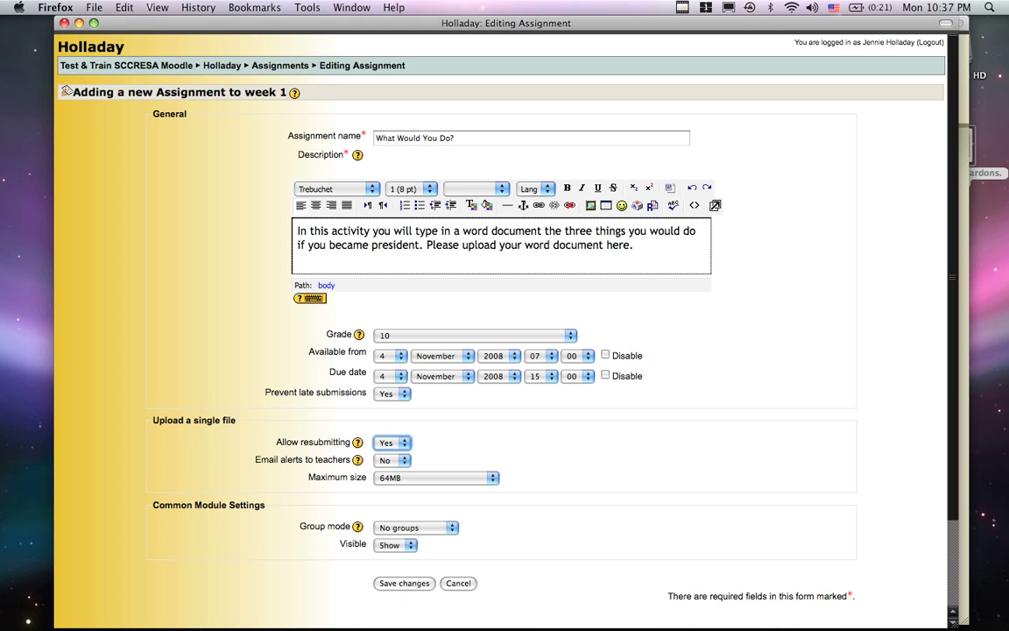
# Keep the group mode at No groups and save the assignment
pyautogui.click(415, 527)
pyautogui.click(415, 540)
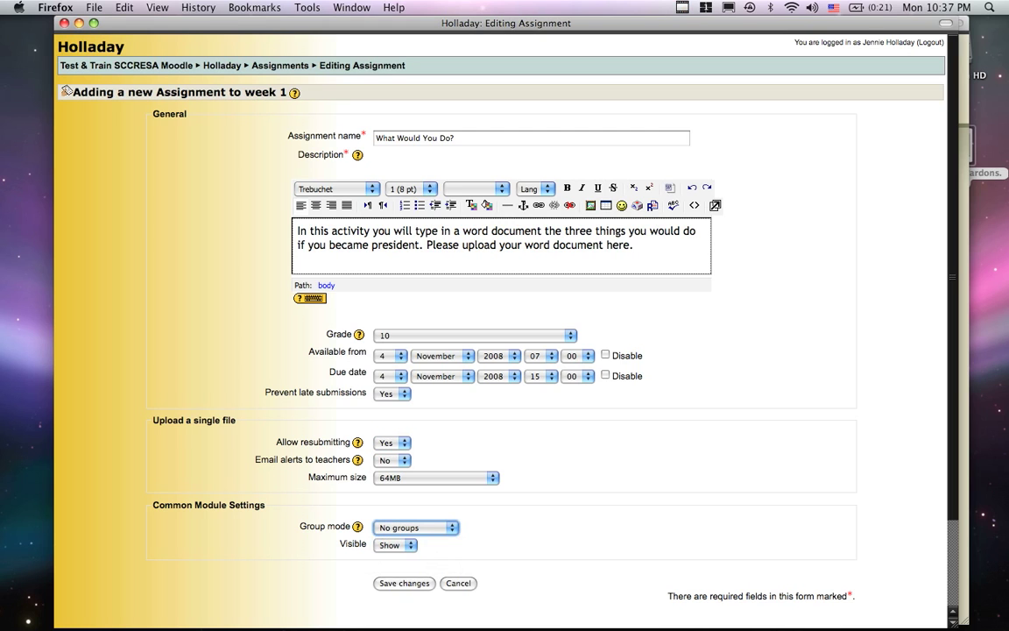
pyautogui.press('Tab')
pyautogui.press('Tab')
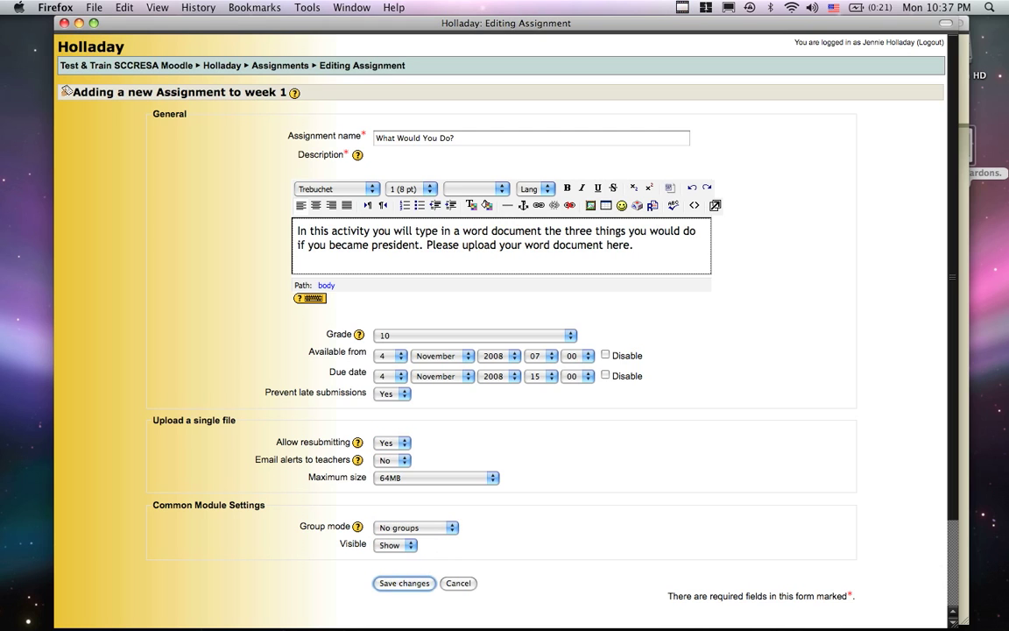
pyautogui.press('Return')
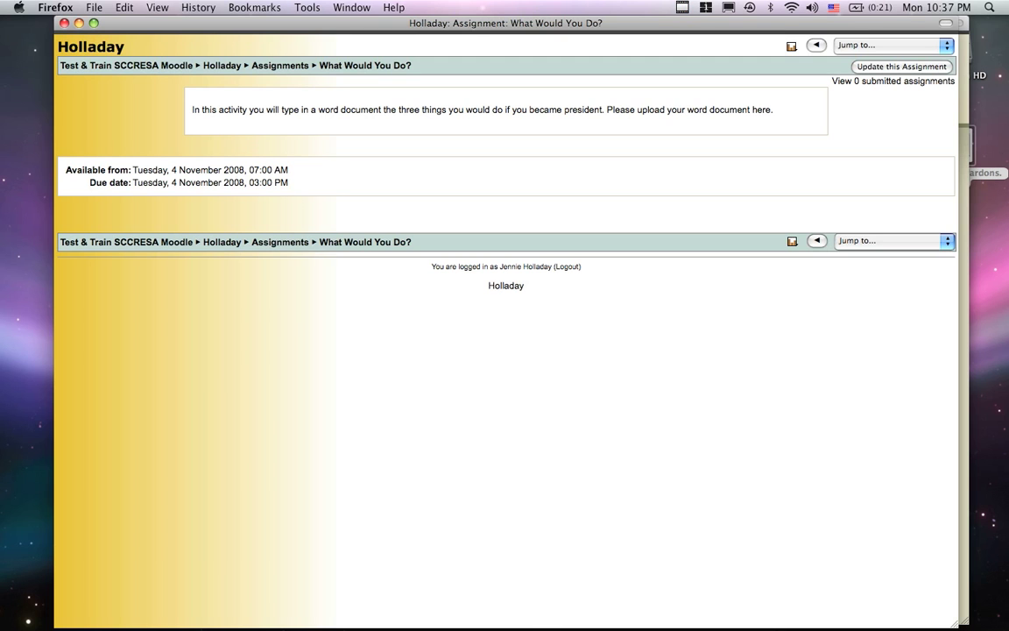
# Reopen the assignment's settings to review them and leave without saving
pyautogui.click(901, 66)
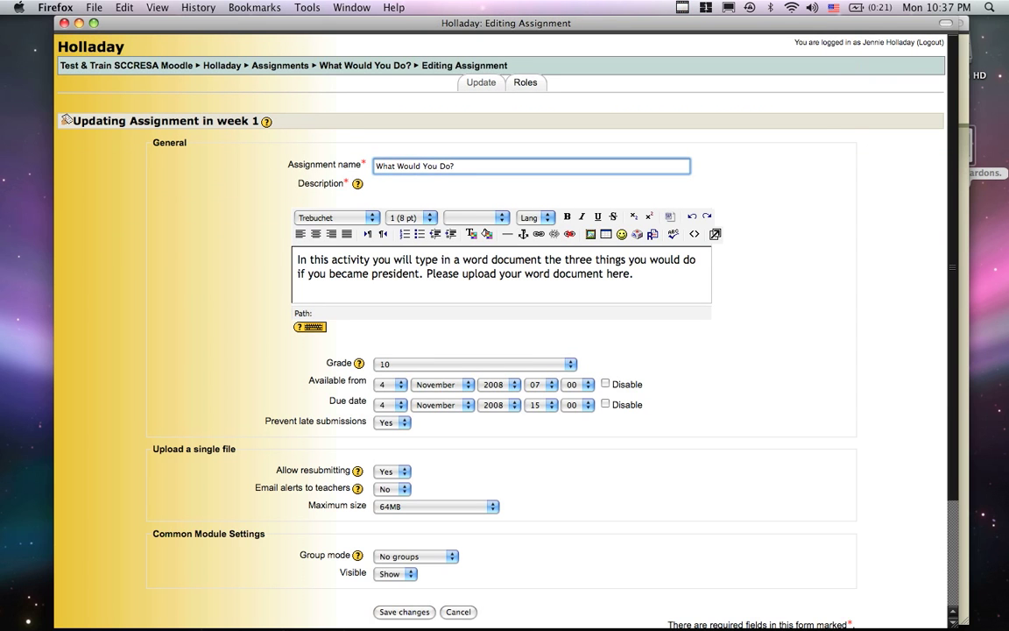
pyautogui.scroll(-1, 501, 331)
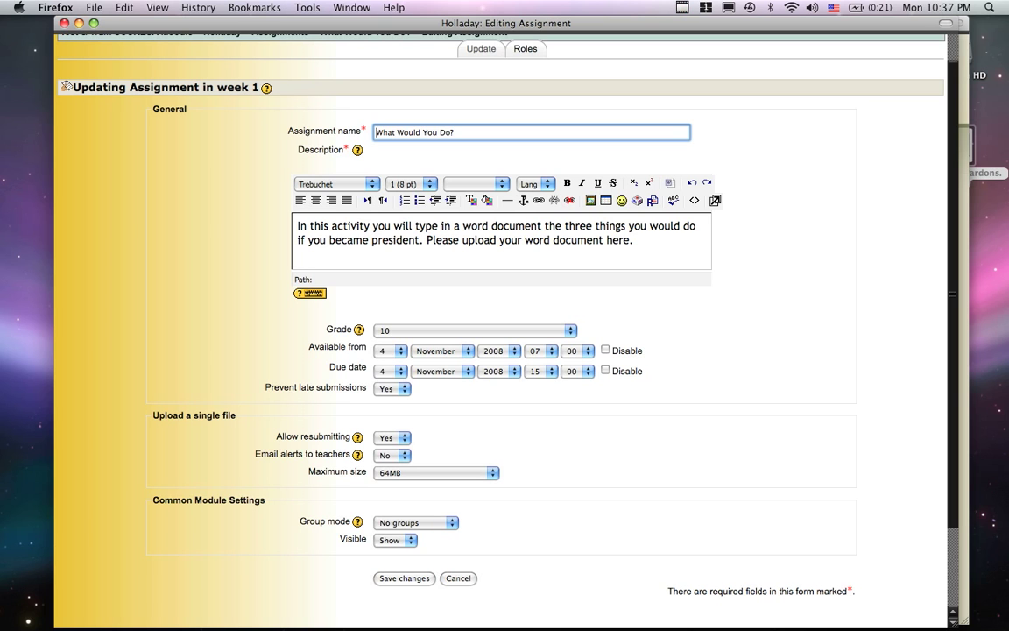
pyautogui.click(458, 578)
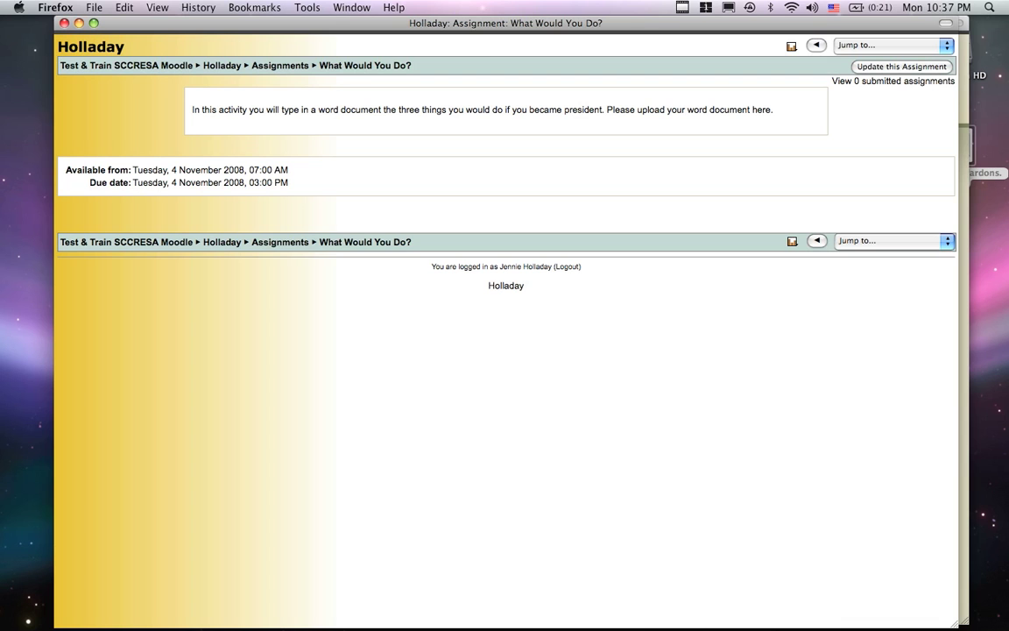
# View the assignment's student submissions page and return to the course page
pyautogui.click(892, 81)
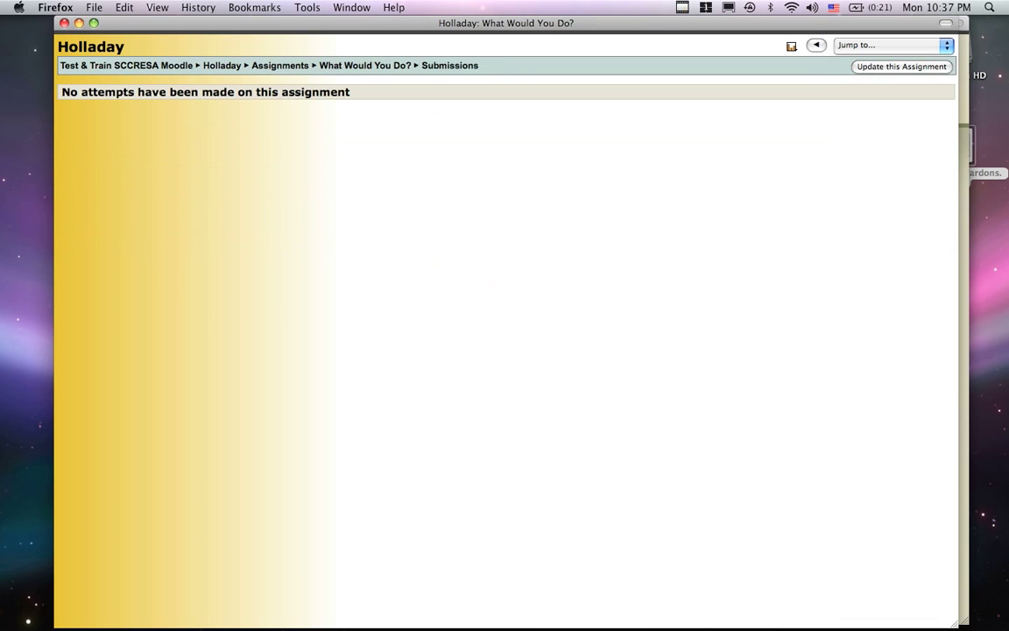
pyautogui.press('super+Left')
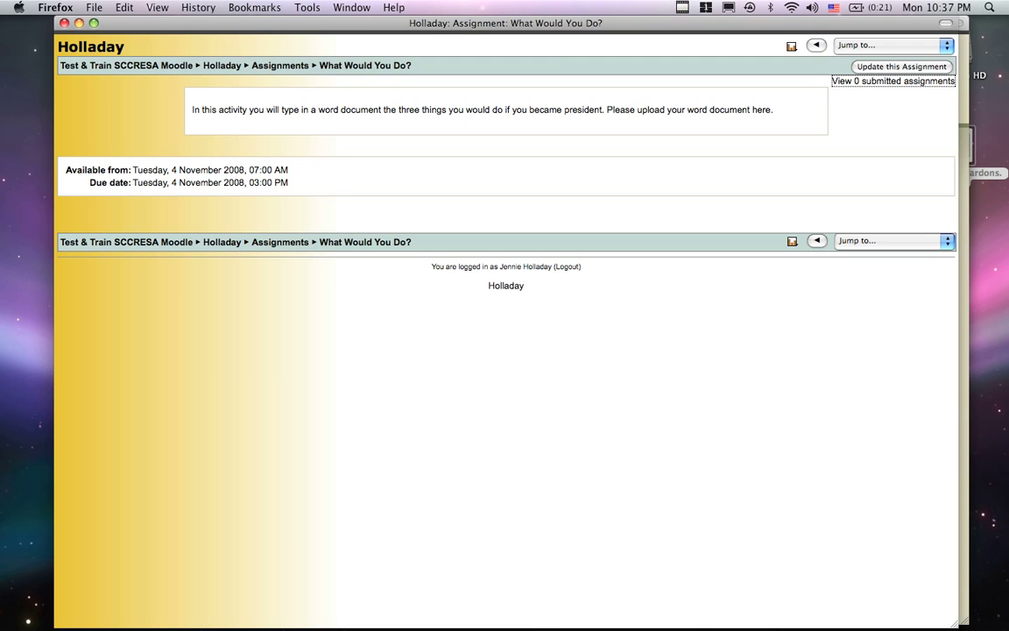
pyautogui.click(221, 65)
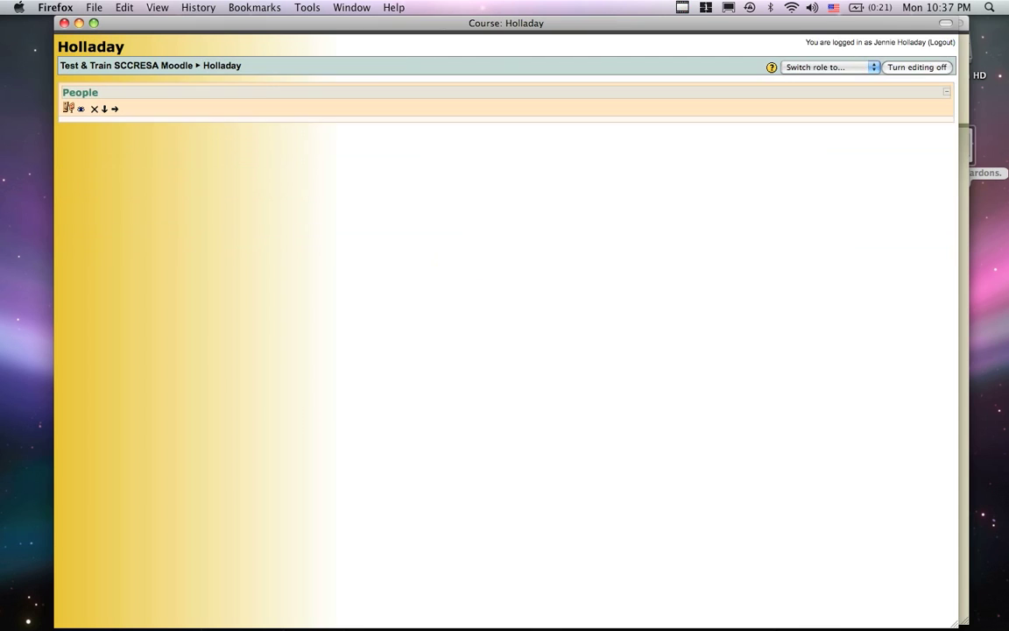